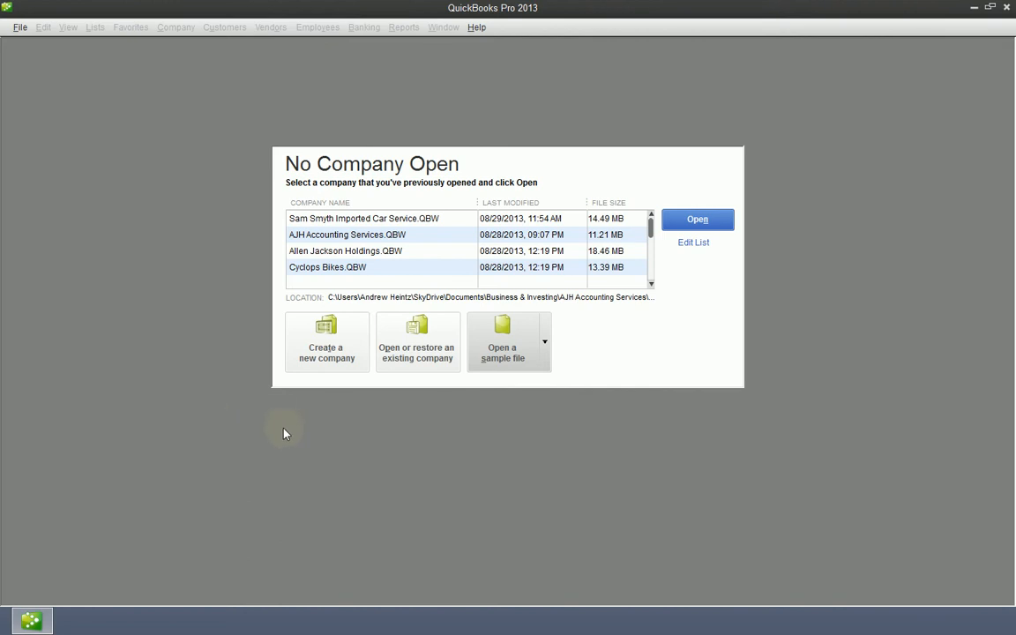
Step: Start a new company file and choose the detailed Advanced Setup interview
{"action": "left_click", "coordinate": [332, 352]}
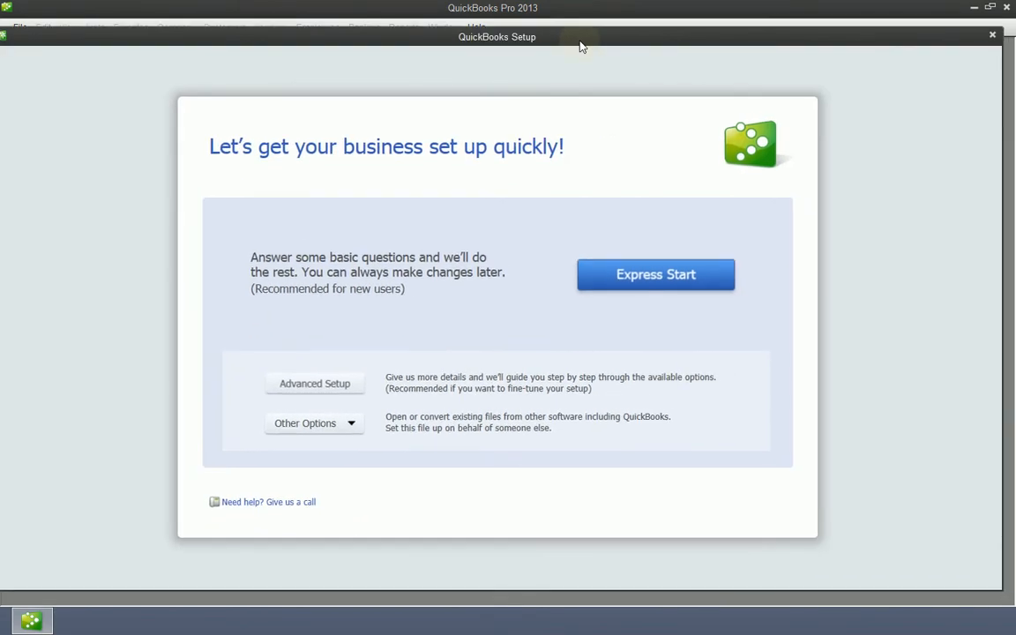
{"action": "left_click_drag", "start_coordinate": [580, 46], "coordinate": [595, 41]}
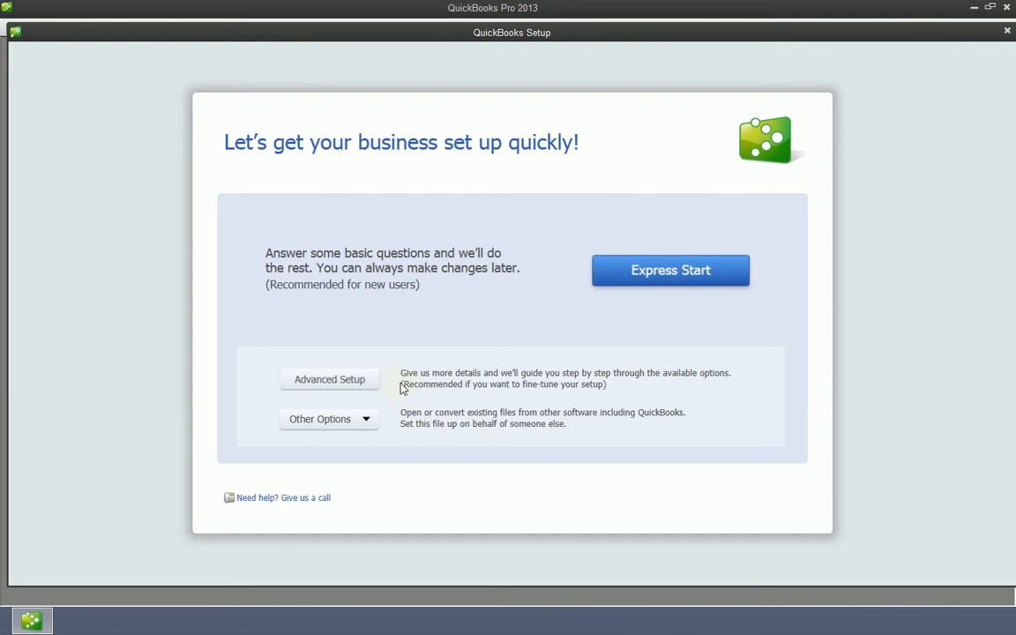
{"action": "left_click", "coordinate": [363, 386]}
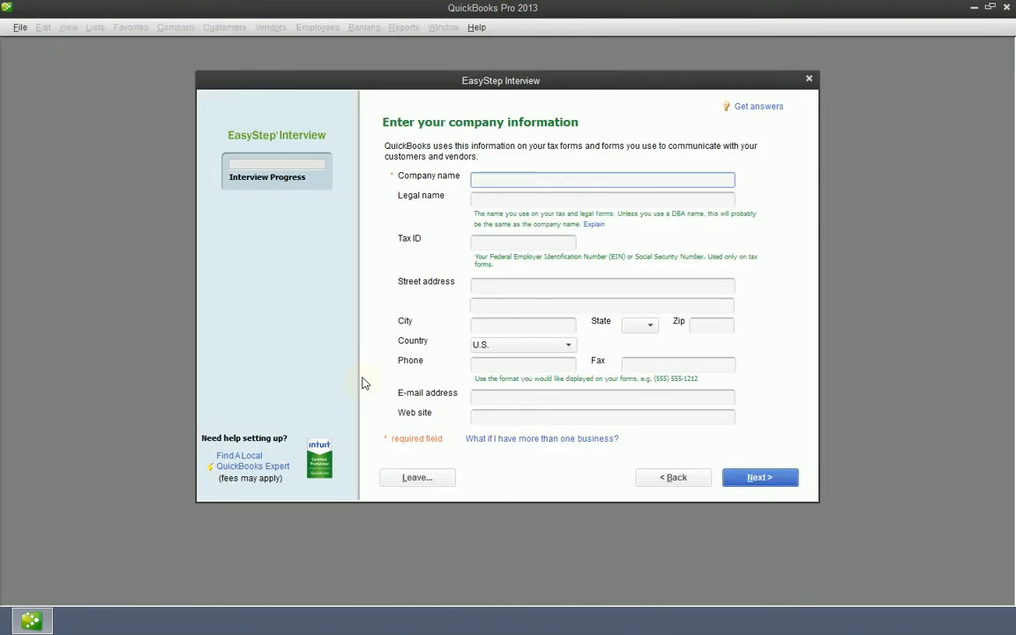
Step: Enter Urban Rentals, LLC as the company name so it carries into the legal name
{"action": "type", "text": "Urban Rentals, LLC"}
{"action": "key", "text": "Tab"}
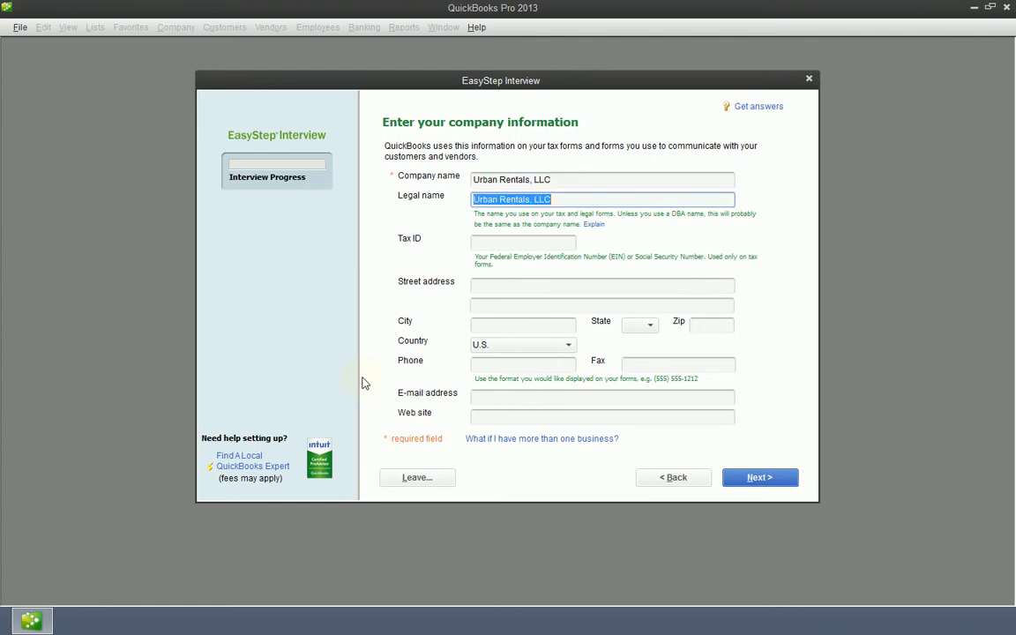
{"action": "key", "text": "shift+Tab"}
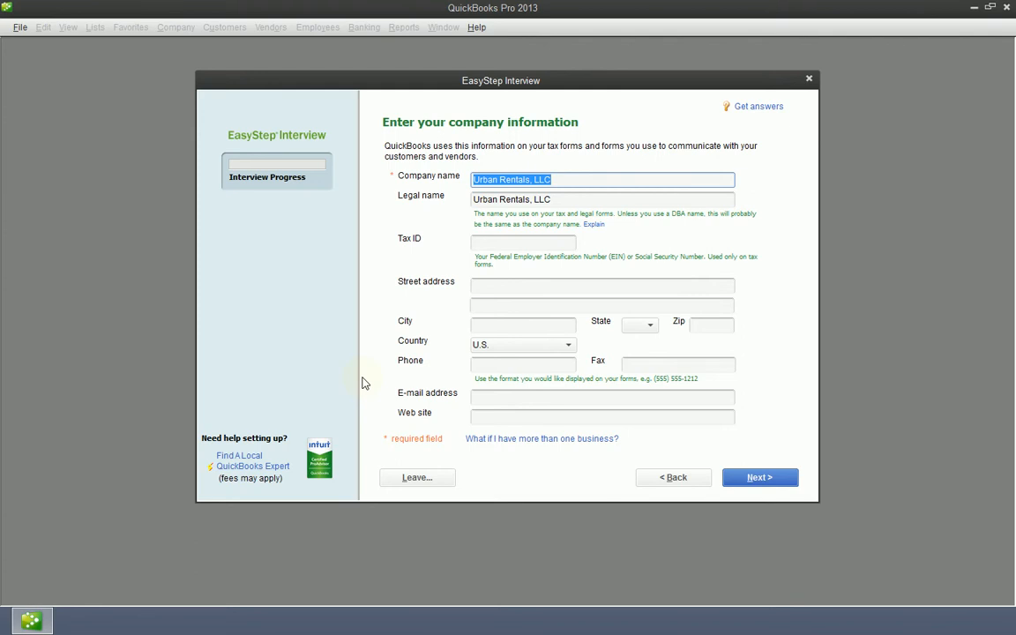
{"action": "type", "text": "Ur"}
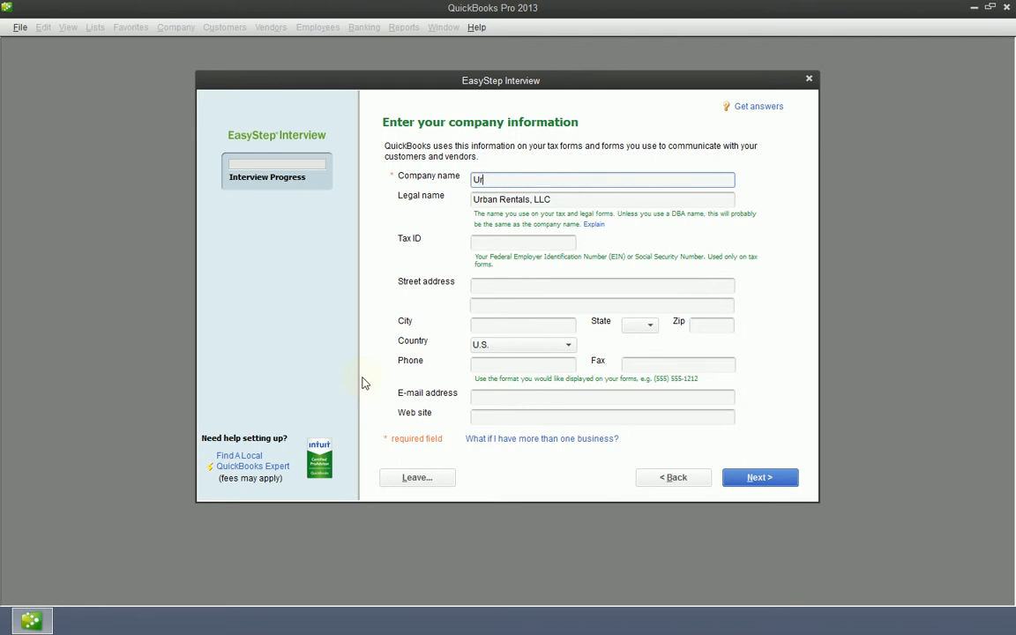
{"action": "type", "text": "ban Rents"}
{"action": "key", "text": "Tab"}
{"action": "key", "text": "shift+Tab"}
{"action": "key", "text": "Tab"}
{"action": "key", "text": "ctrl+c"}
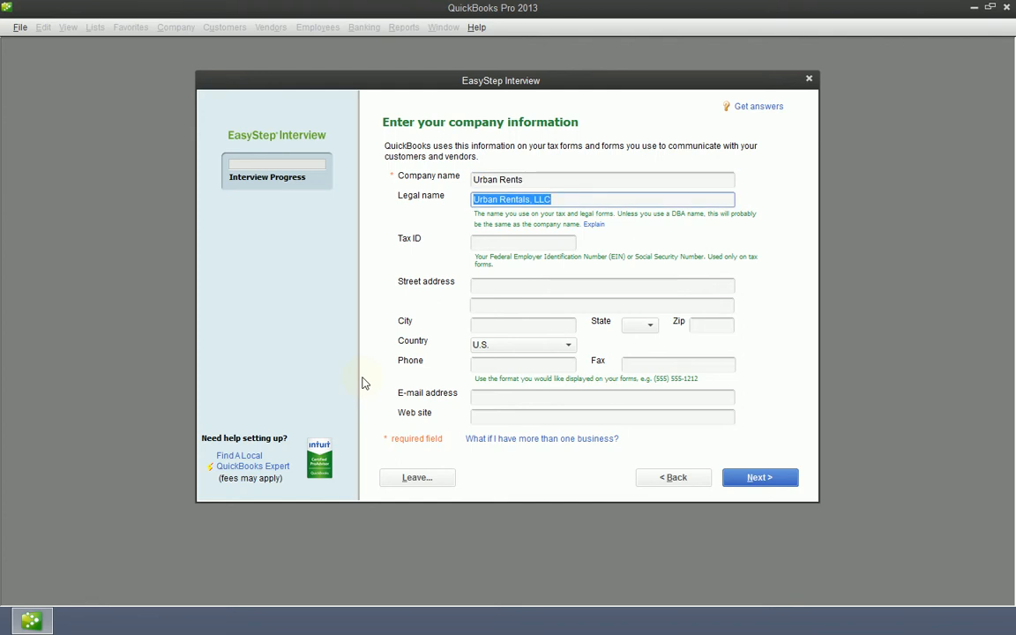
{"action": "key", "text": "shift+Tab"}
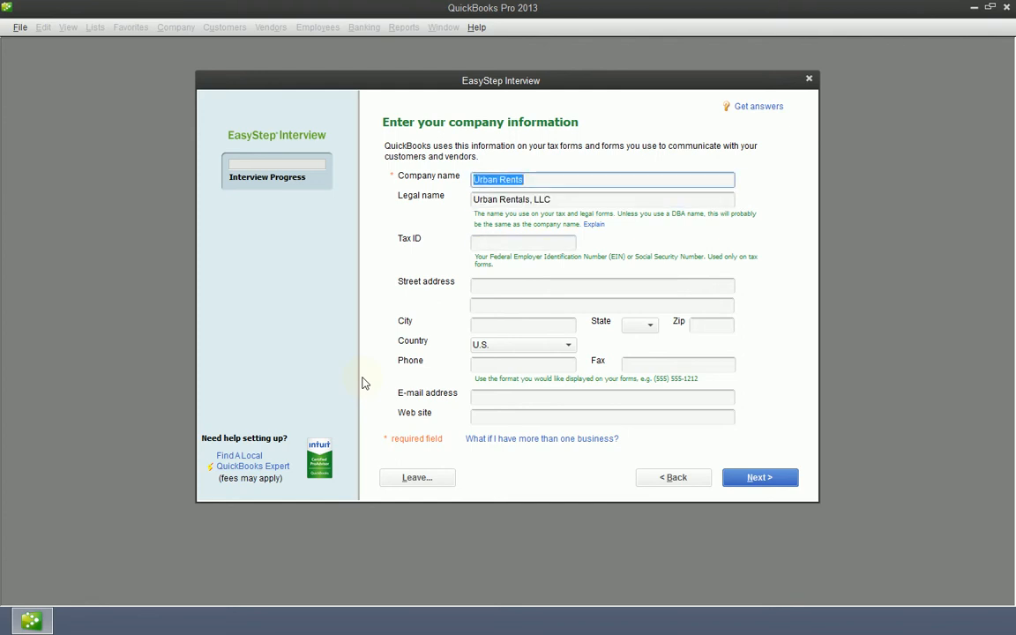
{"action": "key", "text": "ctrl+v"}
{"action": "key", "text": "Tab"}
Step: Enter the company's tax ID, correcting its last digit
{"action": "key", "text": "Tab"}
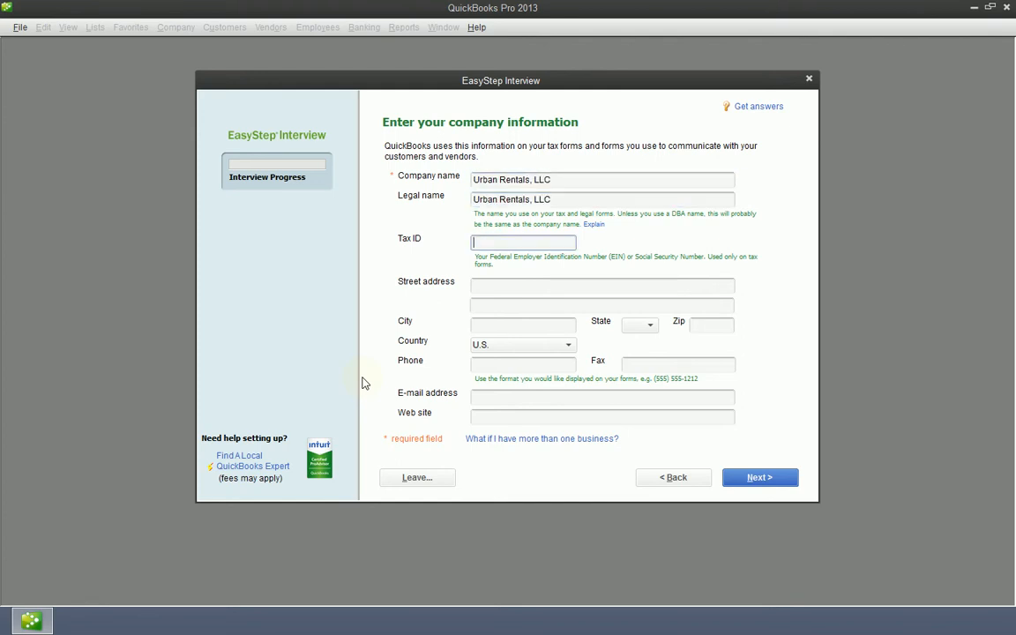
{"action": "type", "text": "12-34567895"}
{"action": "key", "text": "BackSpace"}
{"action": "type", "text": "0"}
{"action": "key", "text": "Tab"}
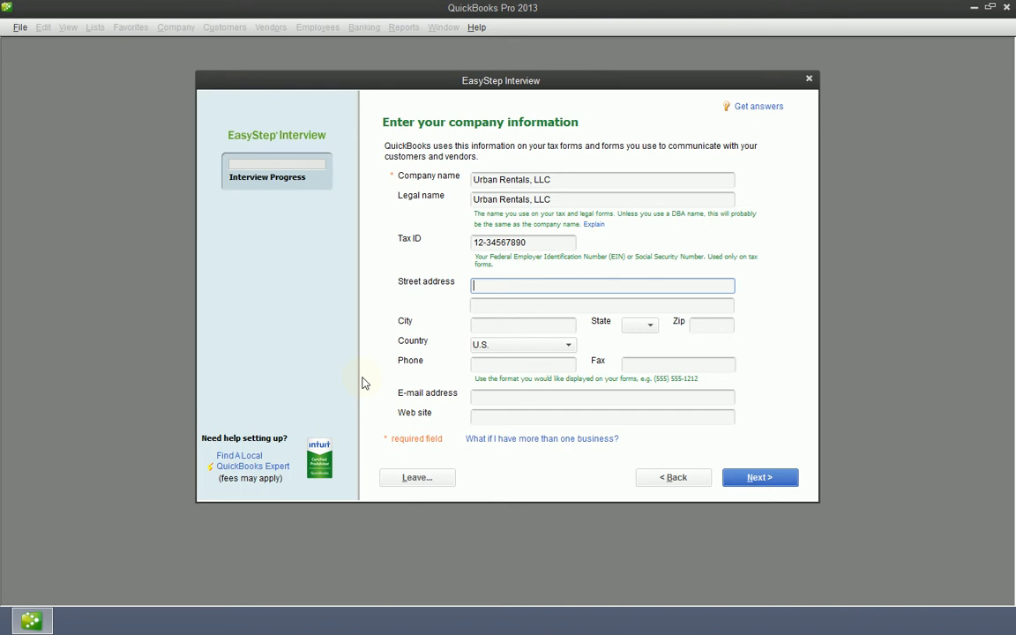
Step: Fill in the company's street address, city, state and zip code
{"action": "key", "text": "Tab"}
{"action": "key", "text": "Tab"}
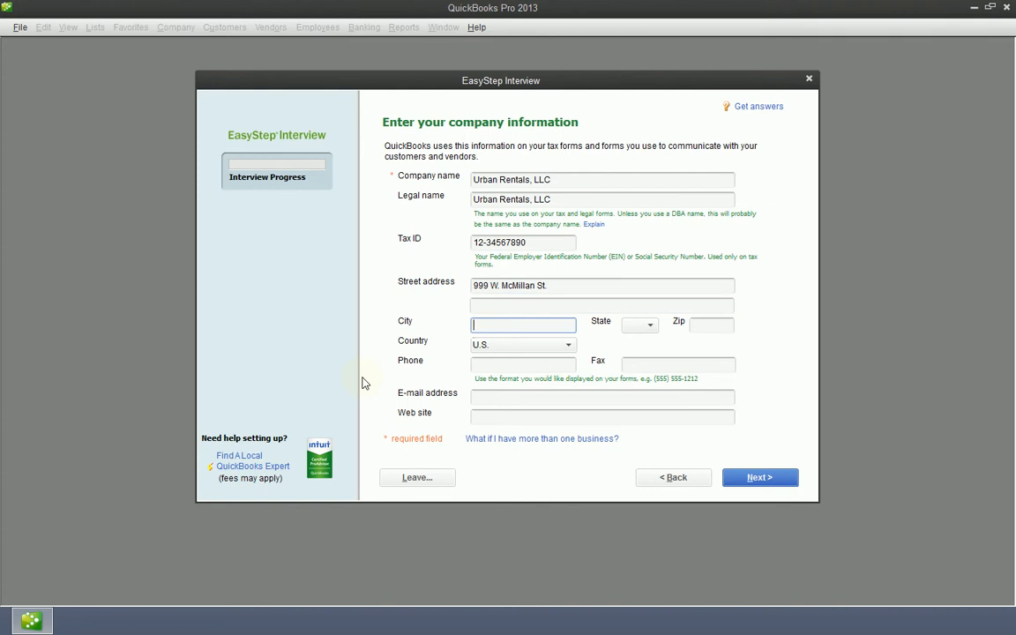
{"action": "type", "text": "Cincinnati"}
{"action": "key", "text": "Tab"}
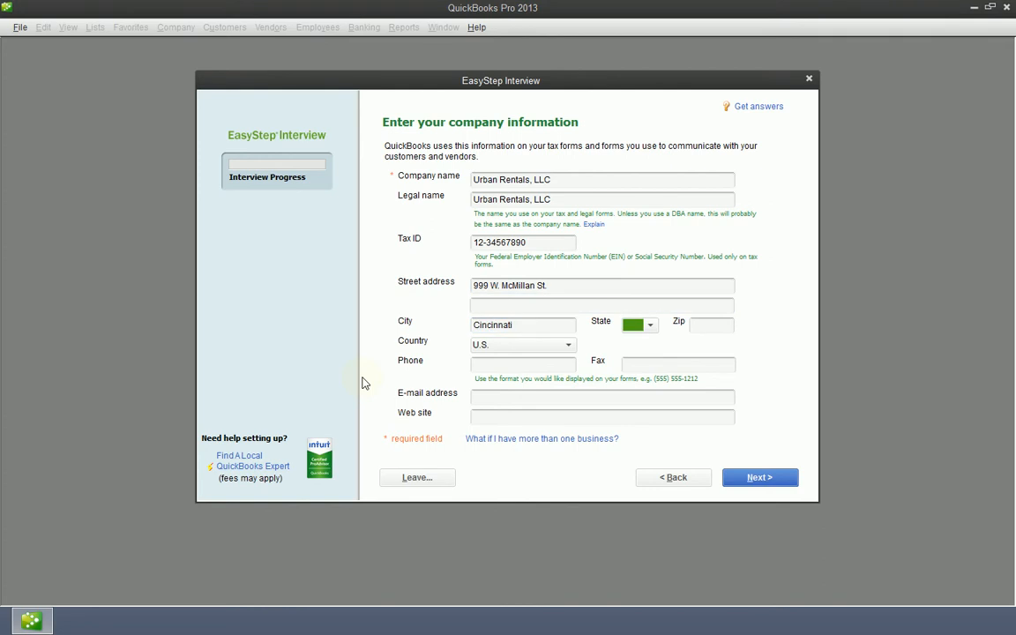
{"action": "type", "text": "OH"}
{"action": "key", "text": "Tab"}
{"action": "type", "text": "45219"}
Step: Fill in the company phone number, e-mail address and website
{"action": "key", "text": "Tab"}
{"action": "key", "text": "Tab"}
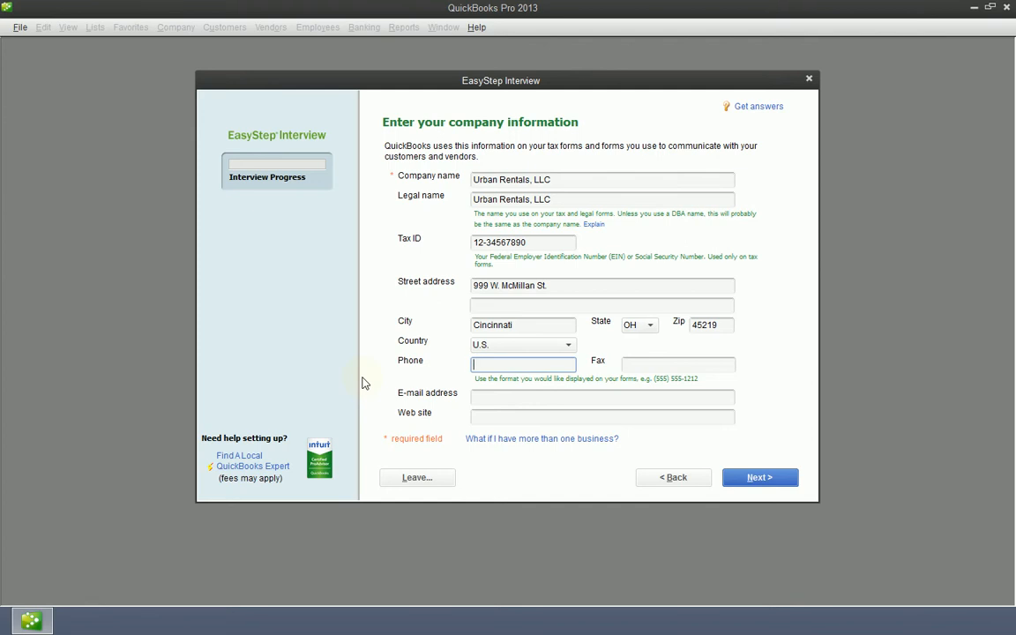
{"action": "type", "text": "123-456-7"}
{"action": "type", "text": "890"}
{"action": "key", "text": "Tab"}
{"action": "key", "text": "Tab"}
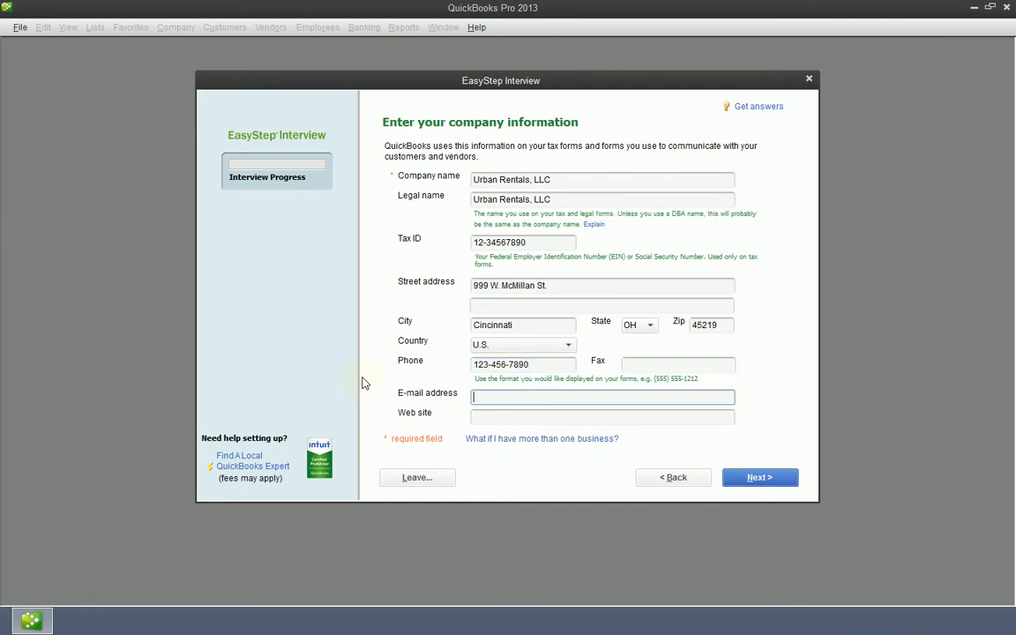
{"action": "key", "text": "Tab"}
{"action": "type", "text": "ur"}
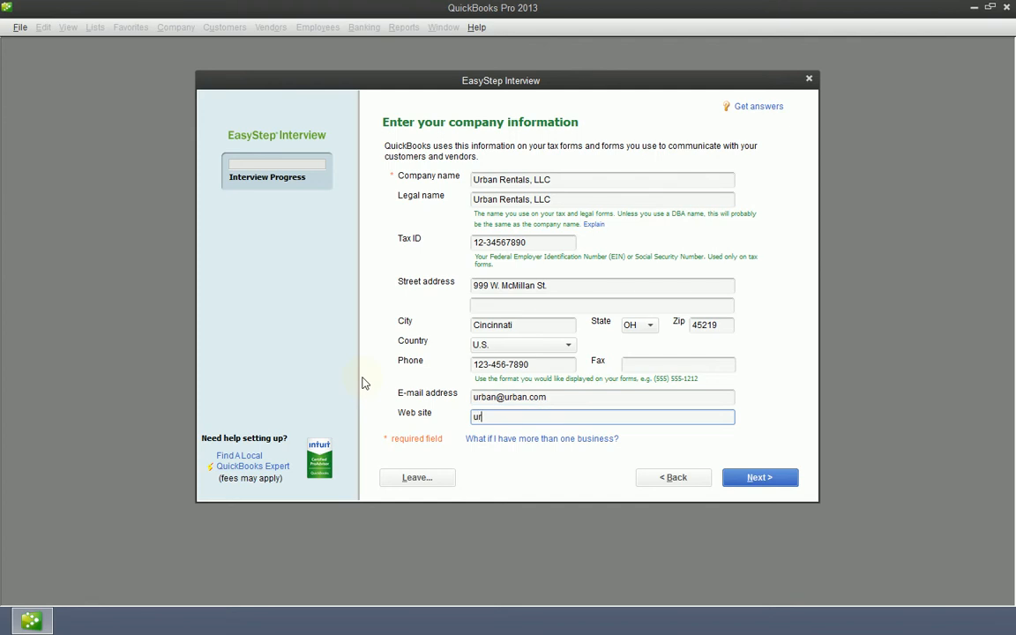
{"action": "type", "text": "banrent"}
{"action": "type", "text": "alsl"}
{"action": "type", "text": ".com"}
Step: Fix the invalid tax ID by removing its extra trailing digit, then continue
{"action": "left_click", "coordinate": [746, 477]}
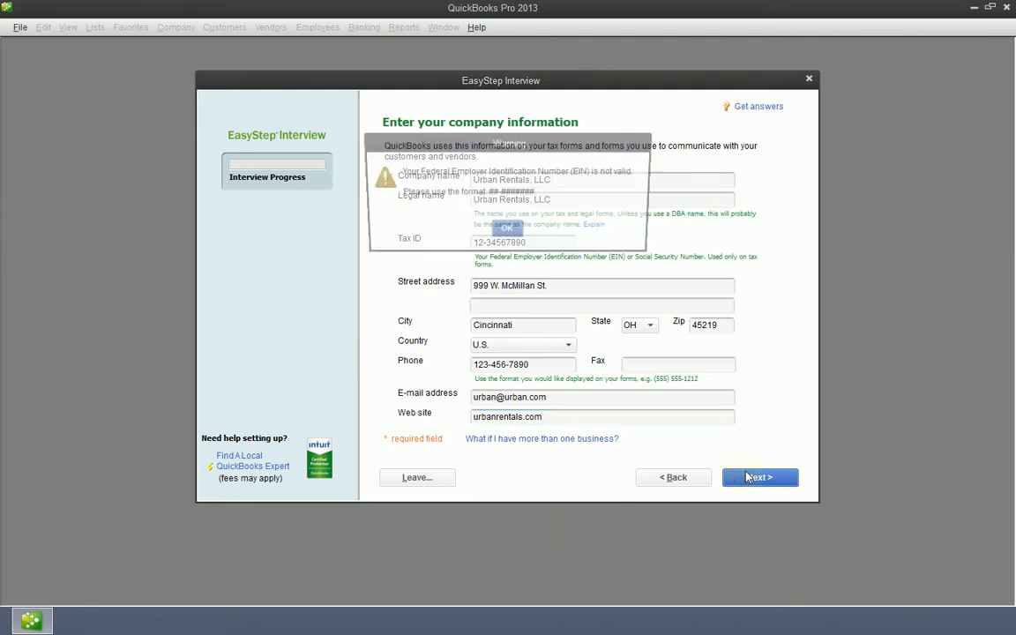
{"action": "left_click", "coordinate": [508, 231]}
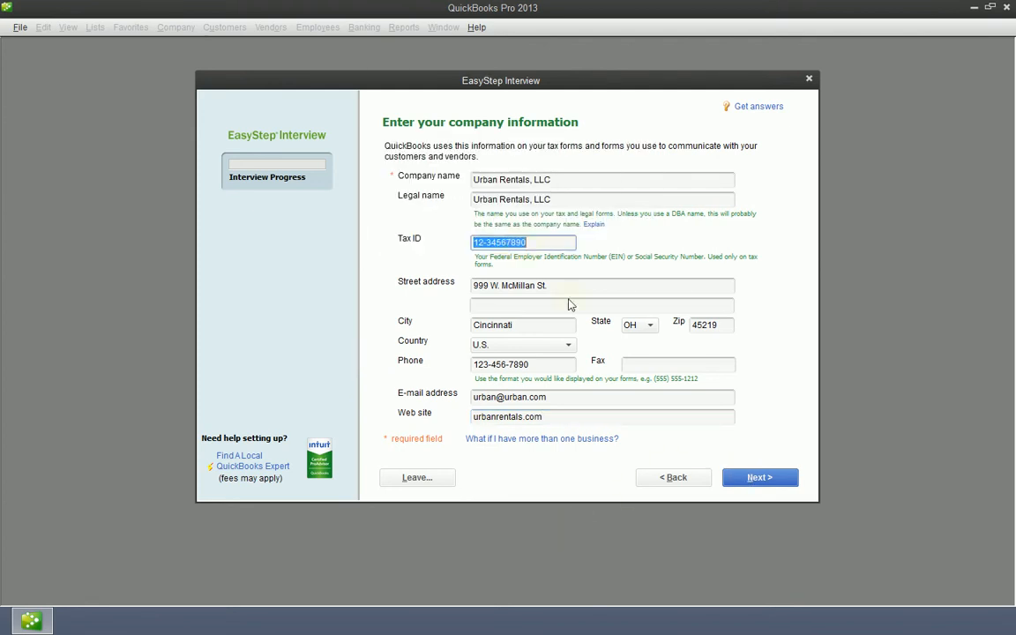
{"action": "left_click", "coordinate": [560, 241]}
{"action": "key", "text": "BackSpace"}
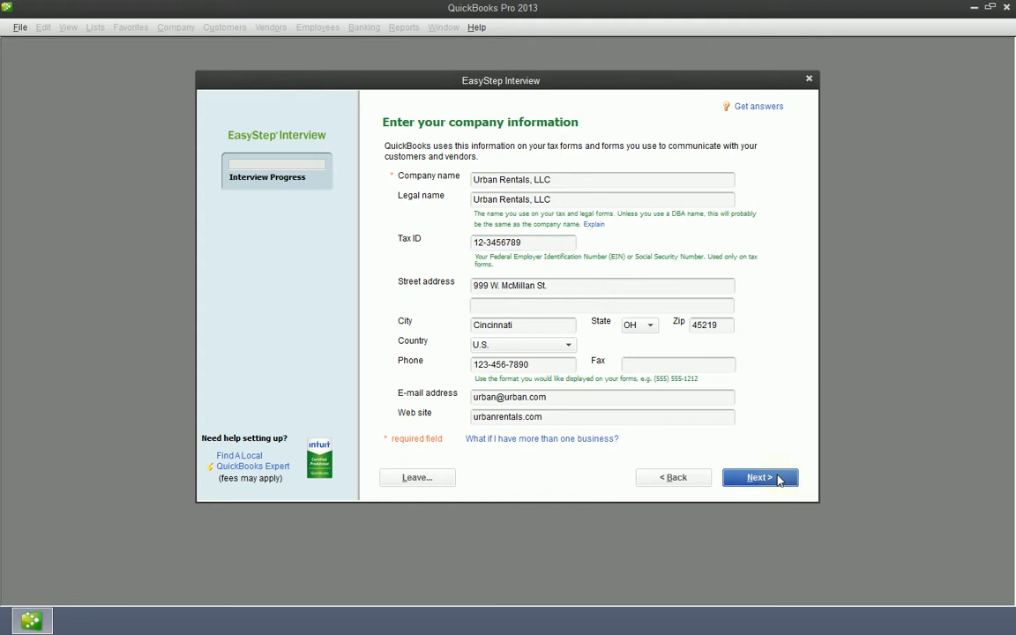
{"action": "left_click", "coordinate": [778, 478]}
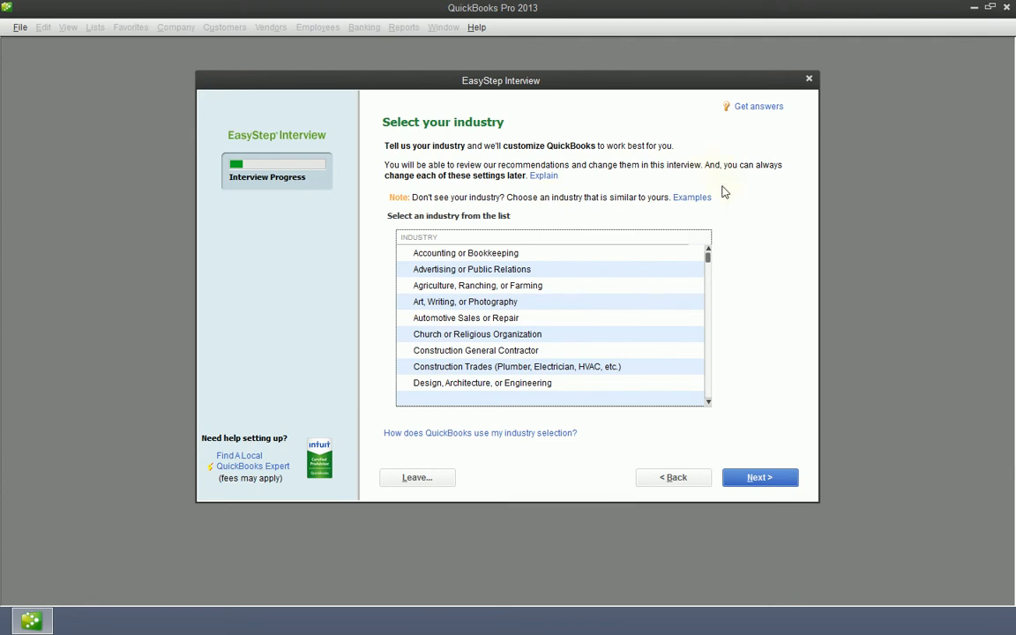
Step: Pick Rental from the industry list and advance to the company organization page
{"action": "scroll", "coordinate": [710, 404], "scroll_direction": "down", "scroll_amount": 3}
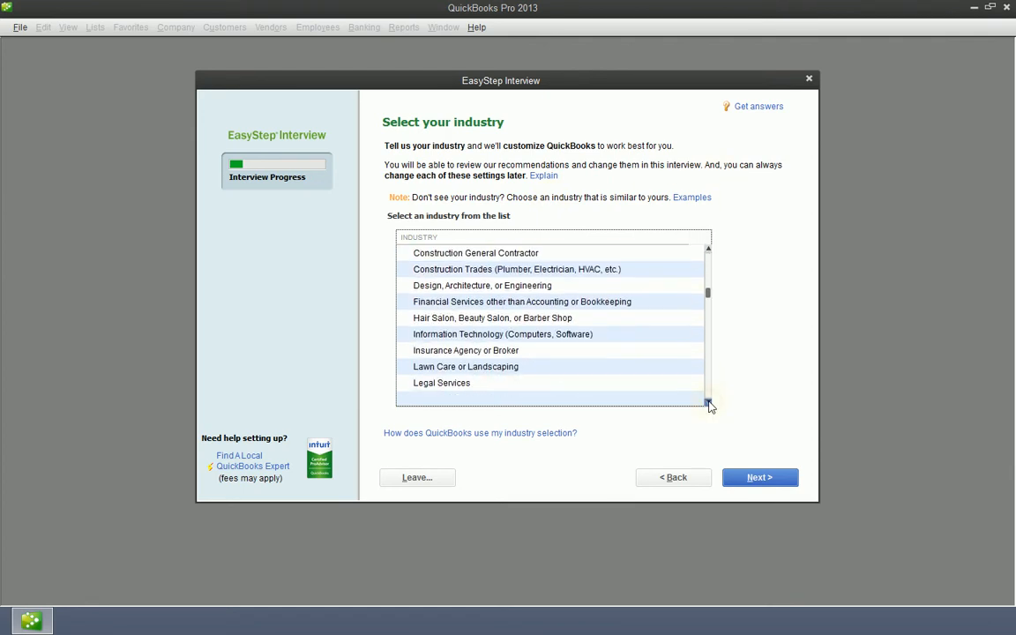
{"action": "scroll", "coordinate": [710, 404], "scroll_direction": "down", "scroll_amount": 3}
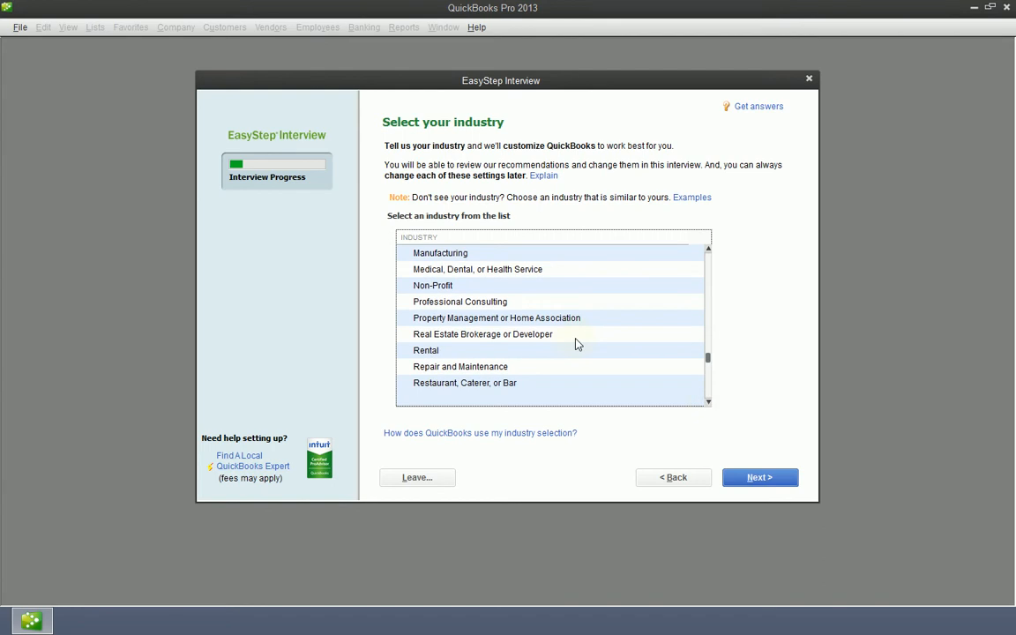
{"action": "scroll", "coordinate": [456, 357], "scroll_direction": "down", "scroll_amount": 1}
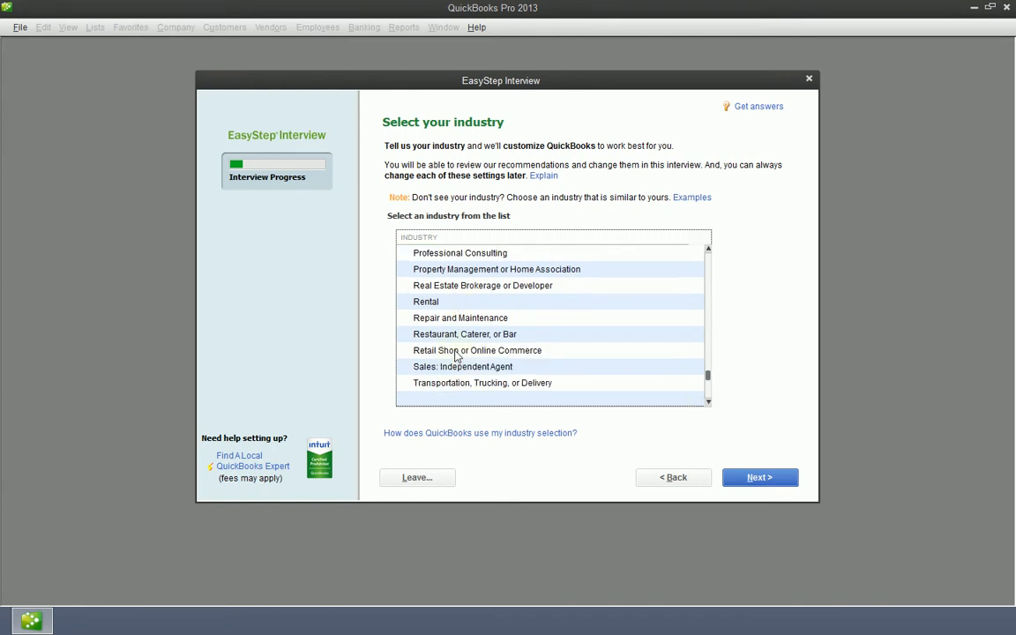
{"action": "left_click", "coordinate": [447, 301]}
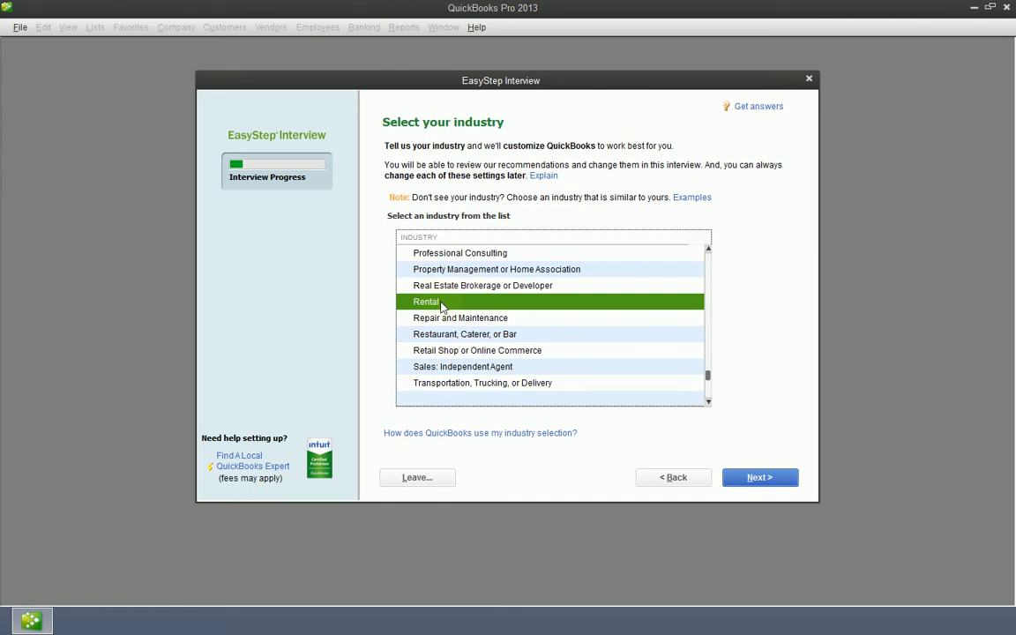
{"action": "left_click", "coordinate": [493, 284]}
{"action": "left_click", "coordinate": [492, 299]}
{"action": "left_click", "coordinate": [500, 275]}
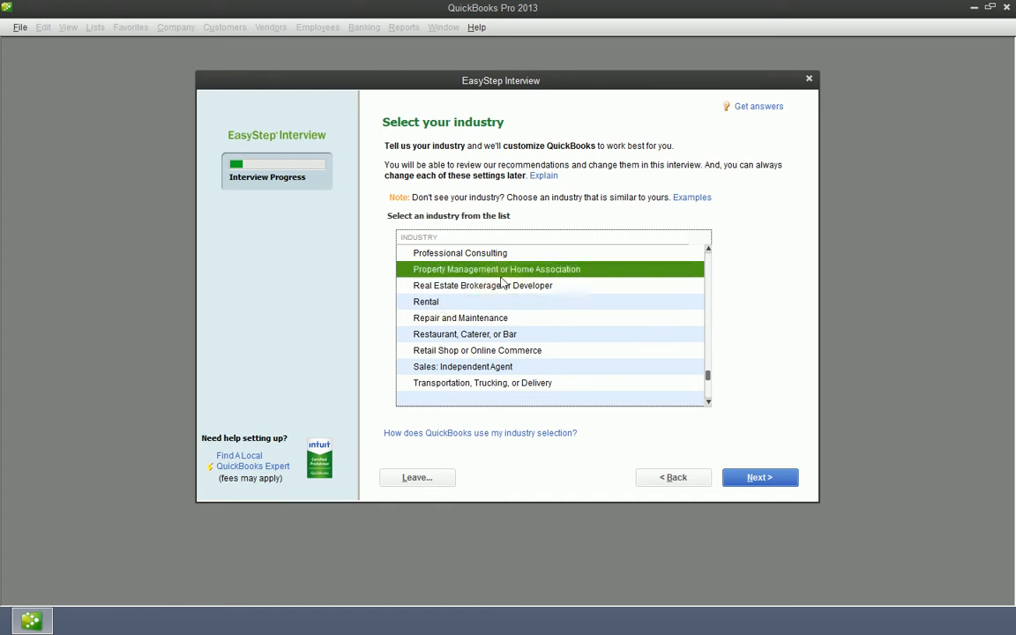
{"action": "left_click", "coordinate": [470, 303]}
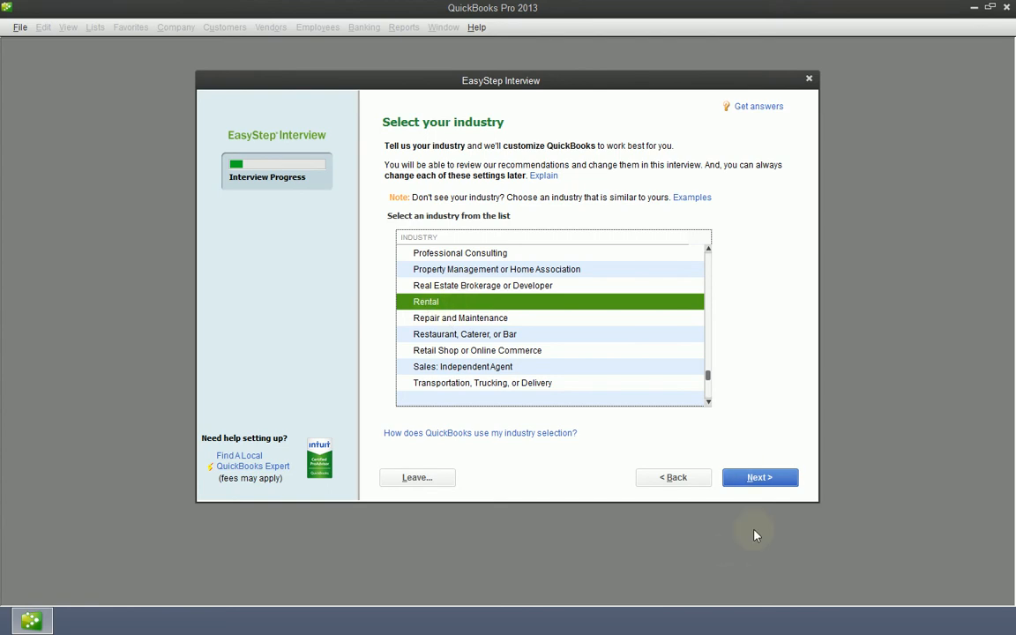
{"action": "left_click", "coordinate": [769, 484]}
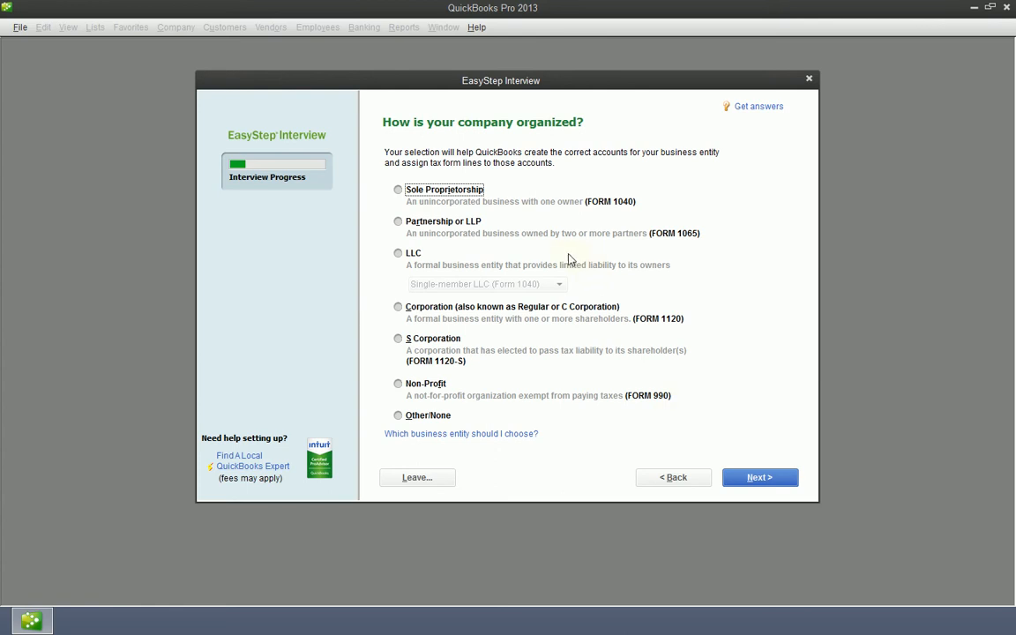
Step: Choose LLC as the entity with the Multi-member LLC (Form 1065) type
{"action": "left_click", "coordinate": [397, 253]}
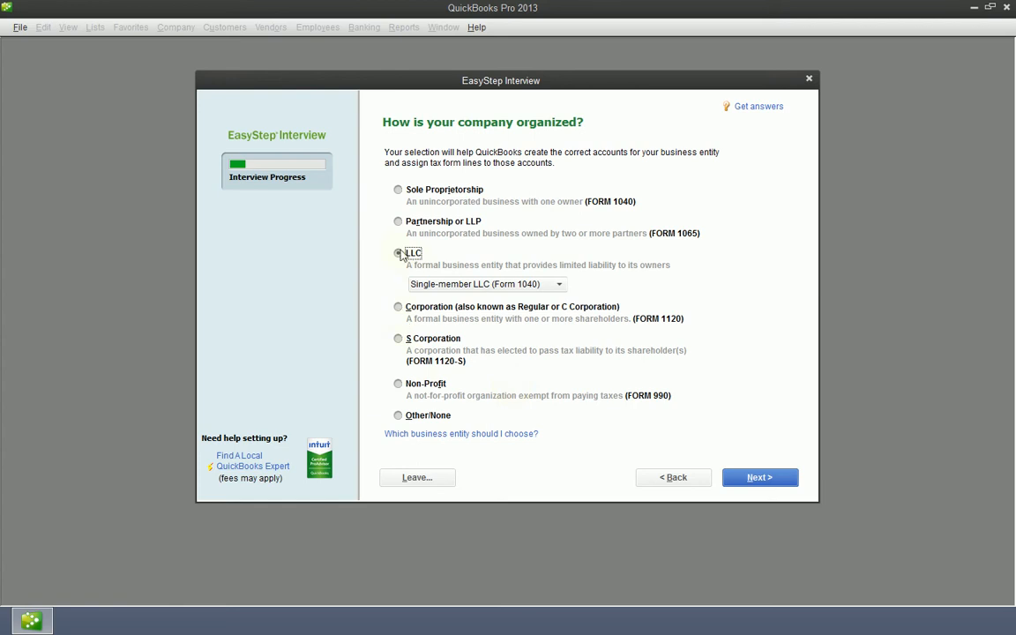
{"action": "left_click", "coordinate": [485, 284]}
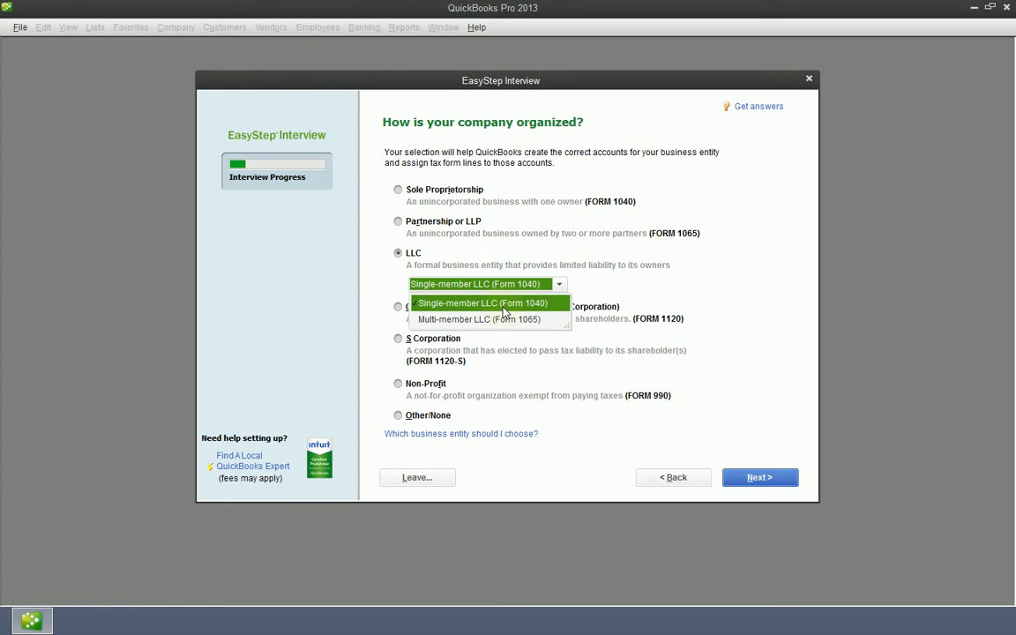
{"action": "left_click", "coordinate": [499, 319]}
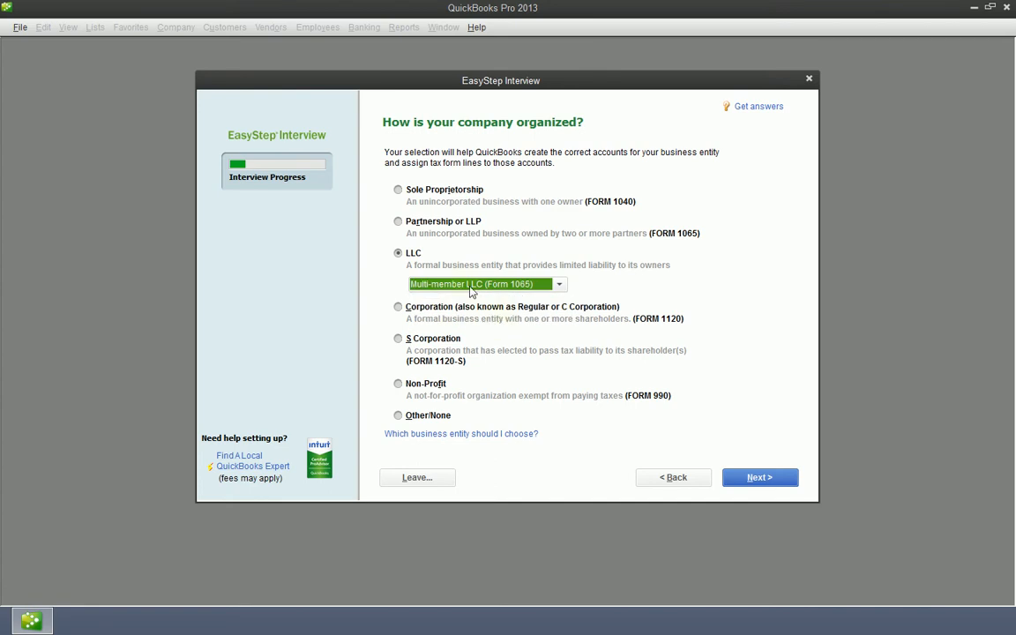
{"action": "left_click", "coordinate": [558, 285]}
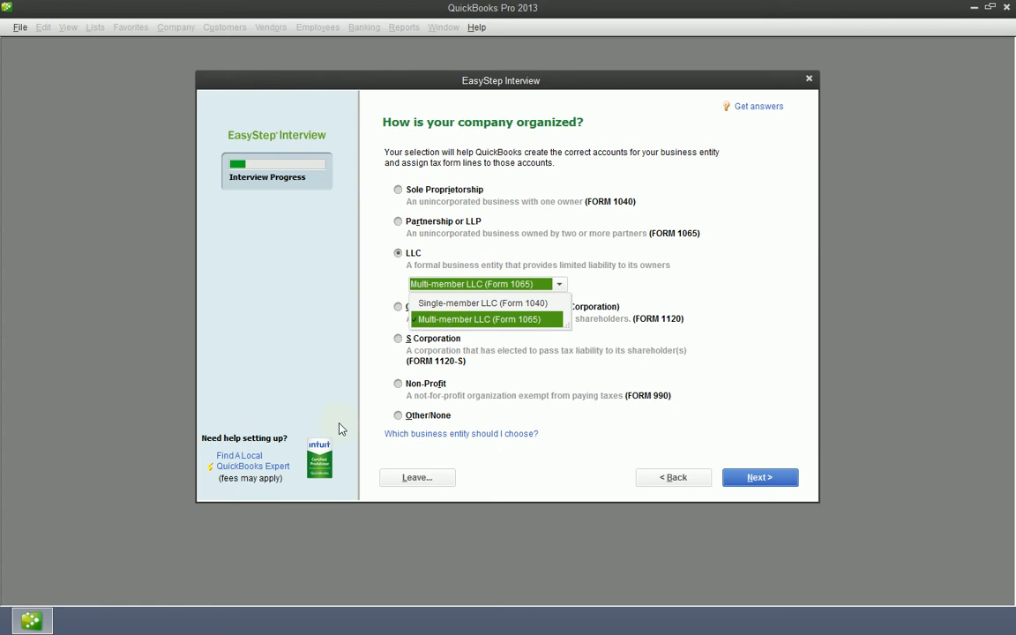
{"action": "left_click", "coordinate": [501, 304]}
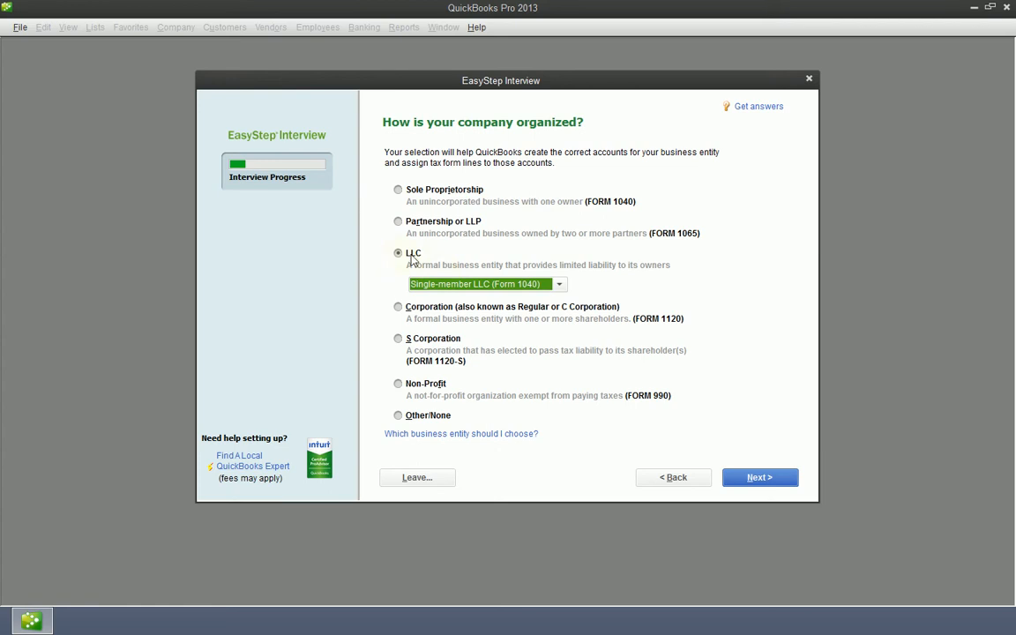
{"action": "left_click", "coordinate": [560, 284]}
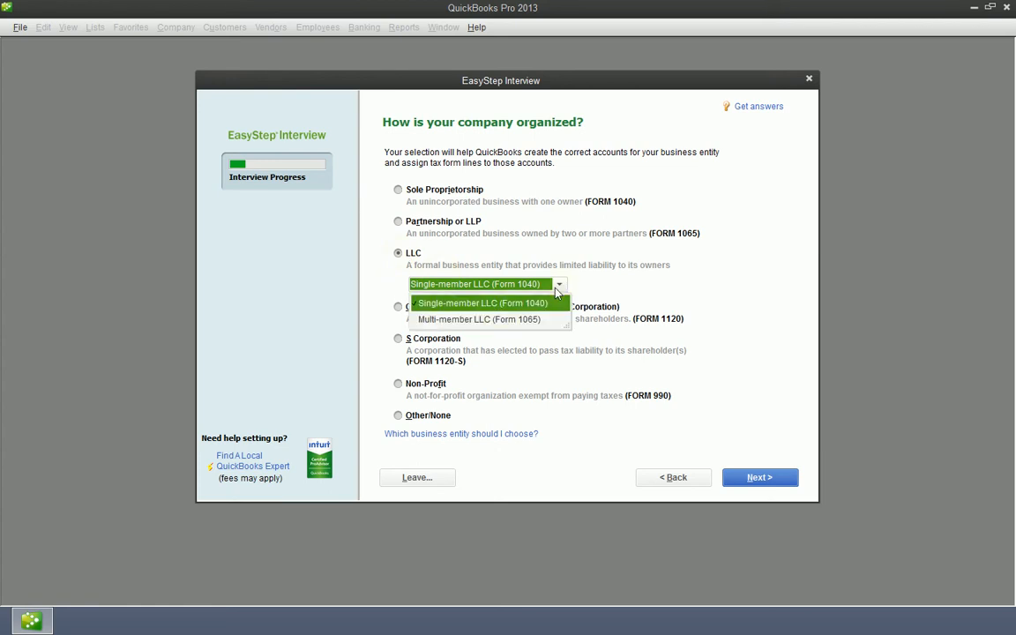
{"action": "left_click", "coordinate": [429, 321]}
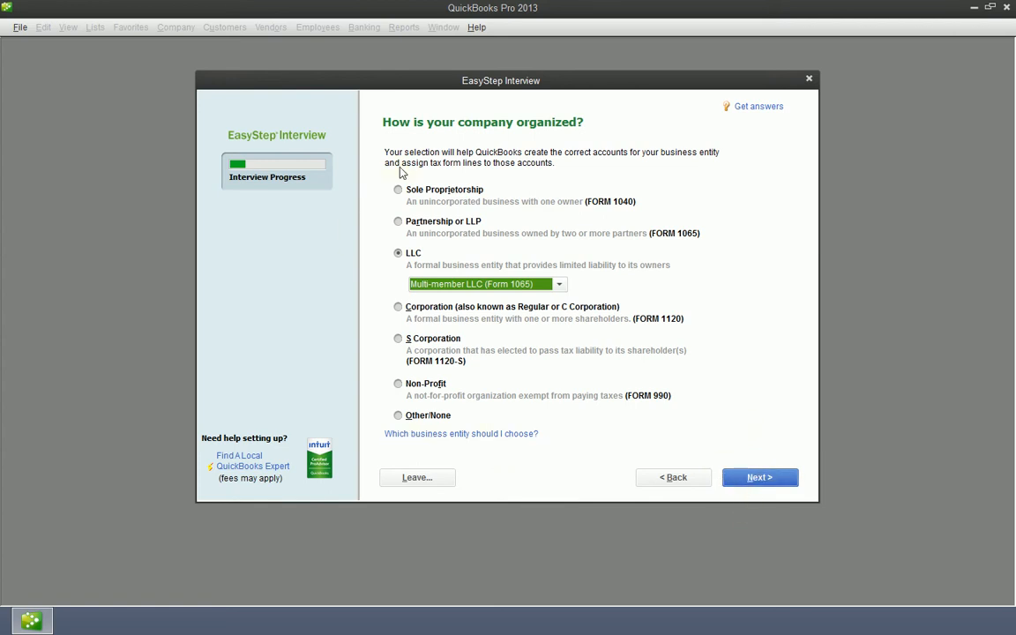
Step: On the fiscal-year page, set the first month of the fiscal year to January
{"action": "left_click", "coordinate": [759, 477]}
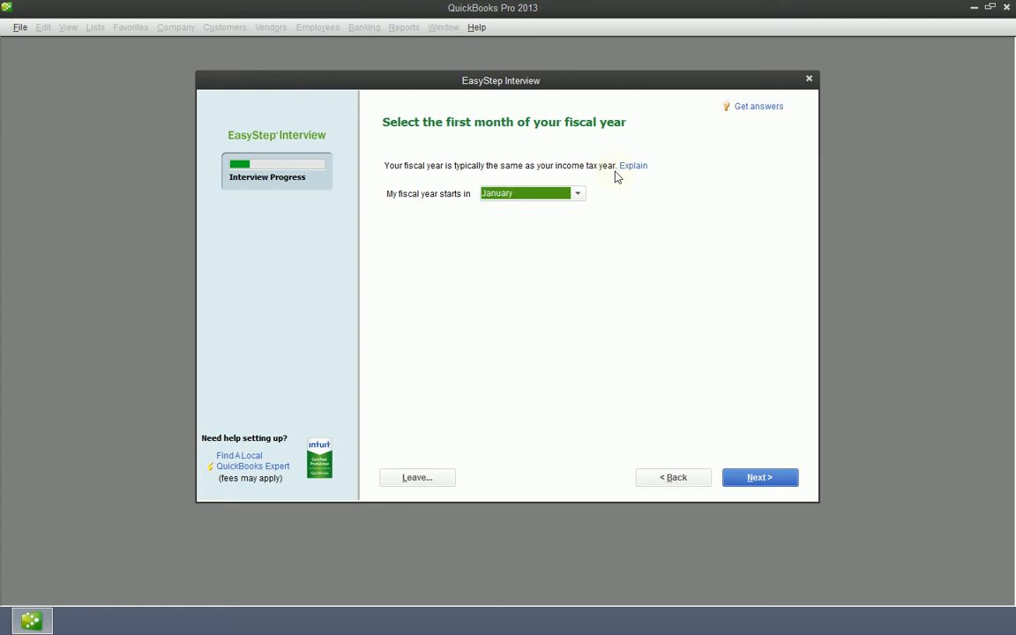
{"action": "left_click", "coordinate": [578, 194]}
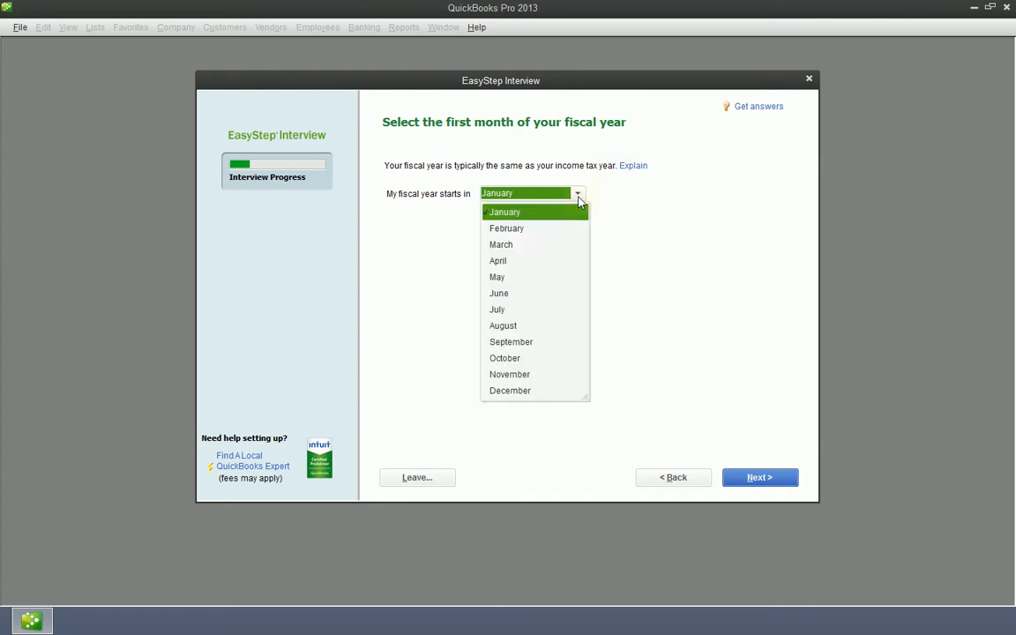
{"action": "left_click", "coordinate": [521, 343]}
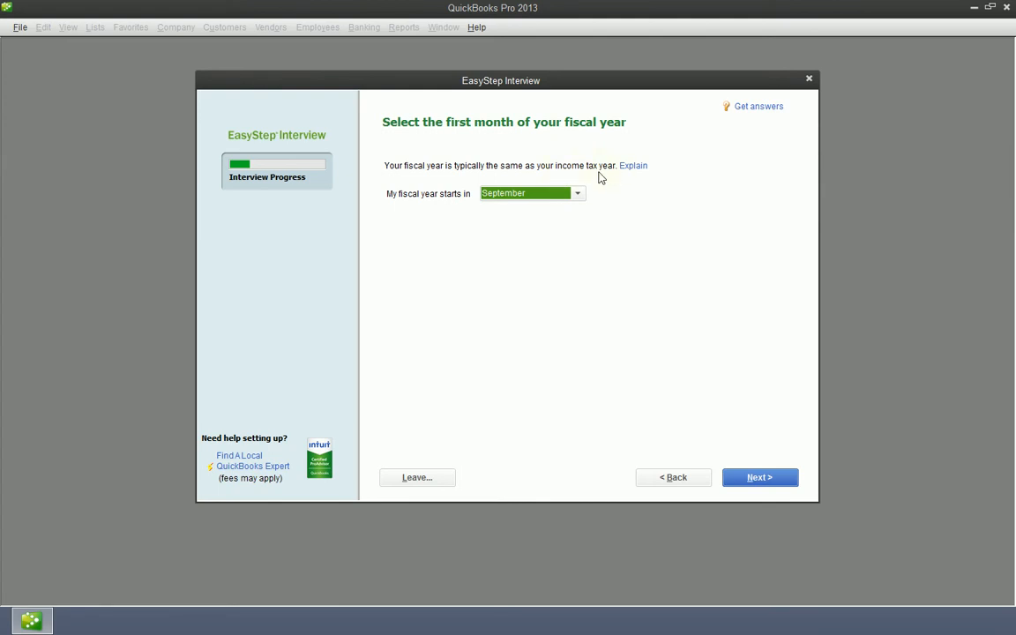
{"action": "left_click", "coordinate": [577, 194]}
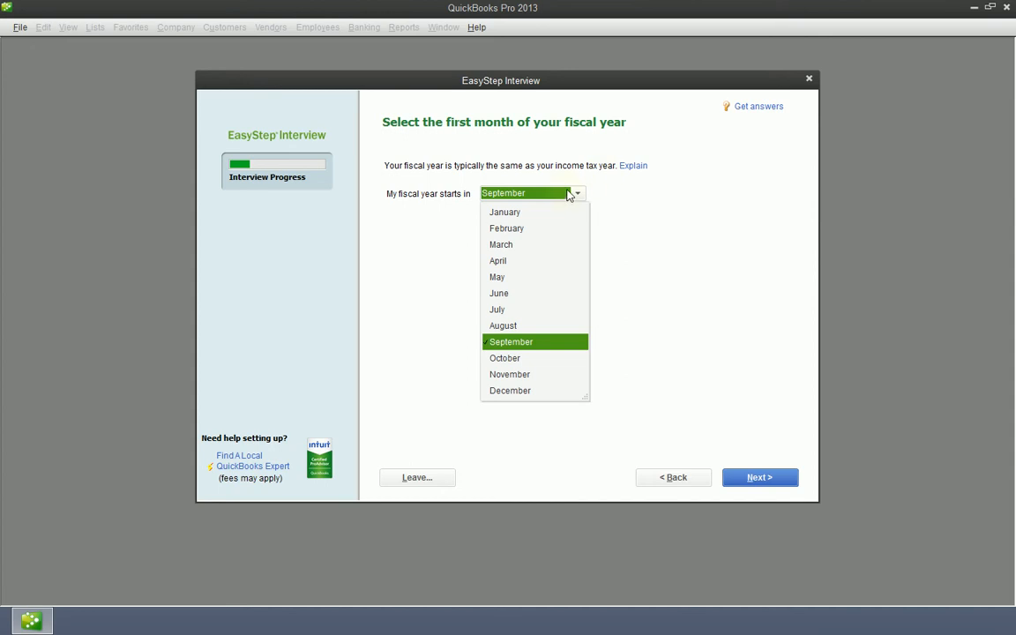
{"action": "left_click", "coordinate": [497, 213]}
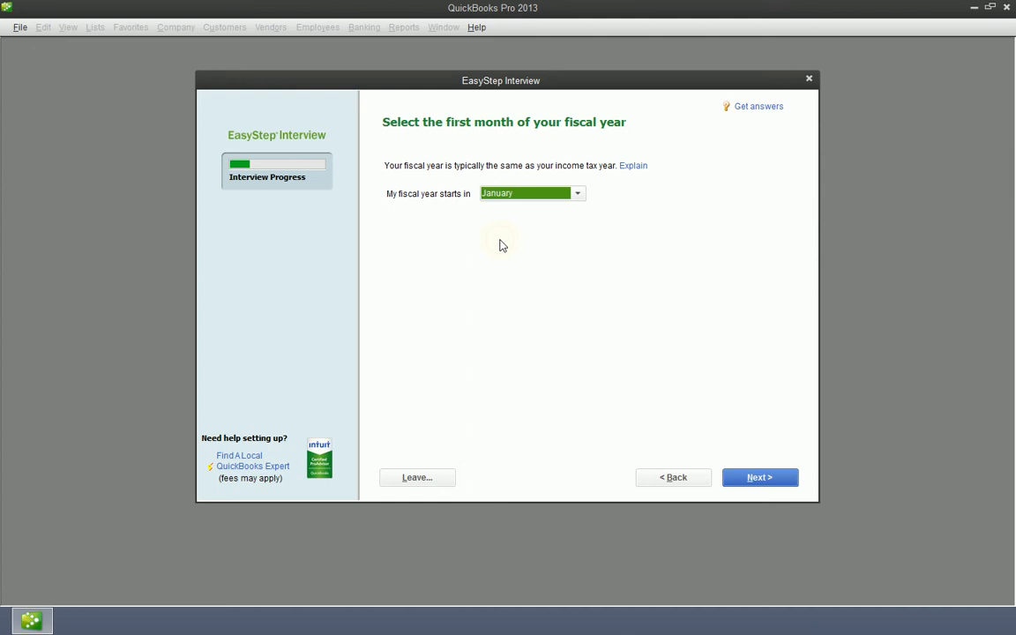
Step: Leave the administrator password blank and proceed to saving the company file
{"action": "left_click", "coordinate": [776, 491]}
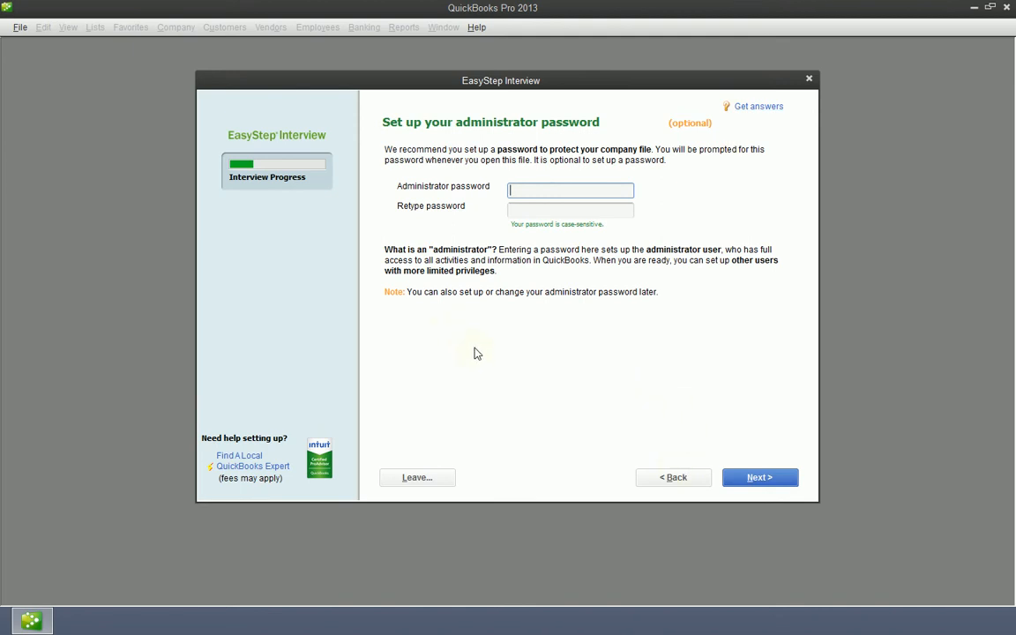
{"action": "left_click", "coordinate": [773, 483]}
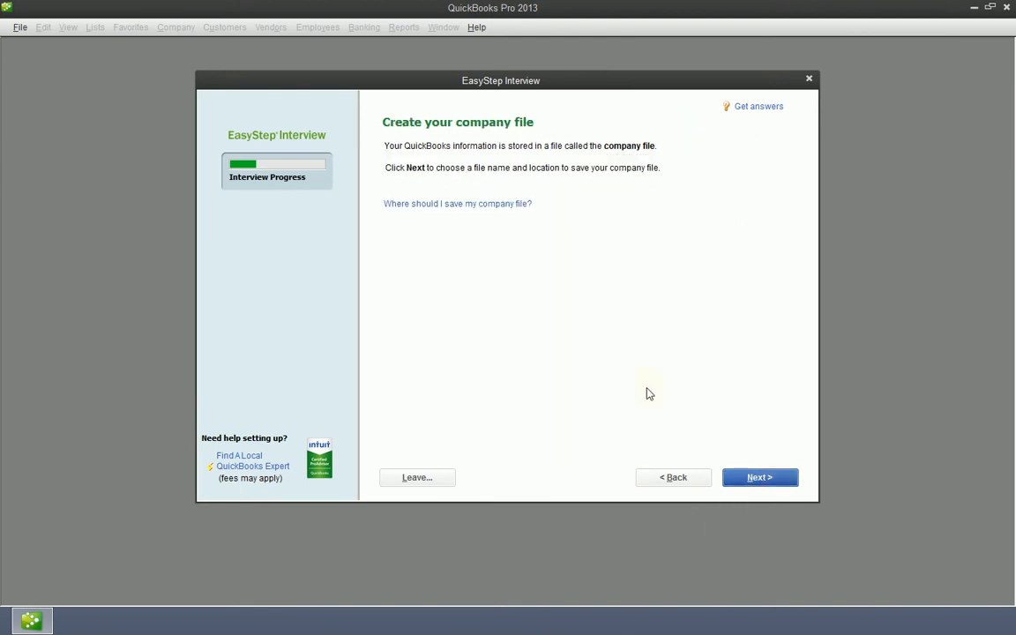
{"action": "left_click", "coordinate": [760, 478]}
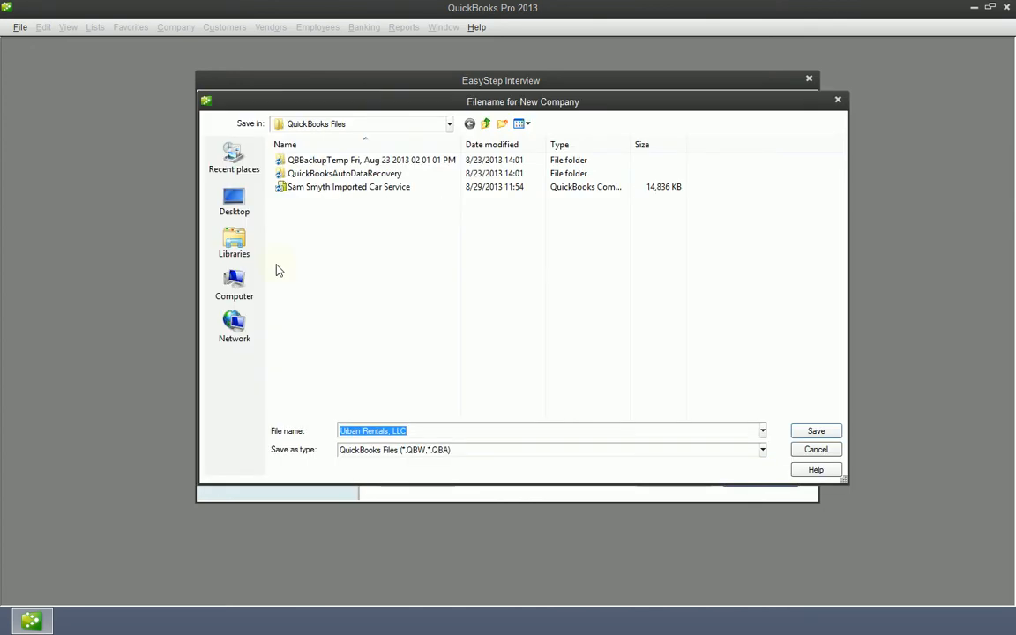
Step: Save the company file in Business & Investing > YouTube > QuickBooks Company Files
{"action": "left_click", "coordinate": [486, 123]}
{"action": "left_click", "coordinate": [486, 124]}
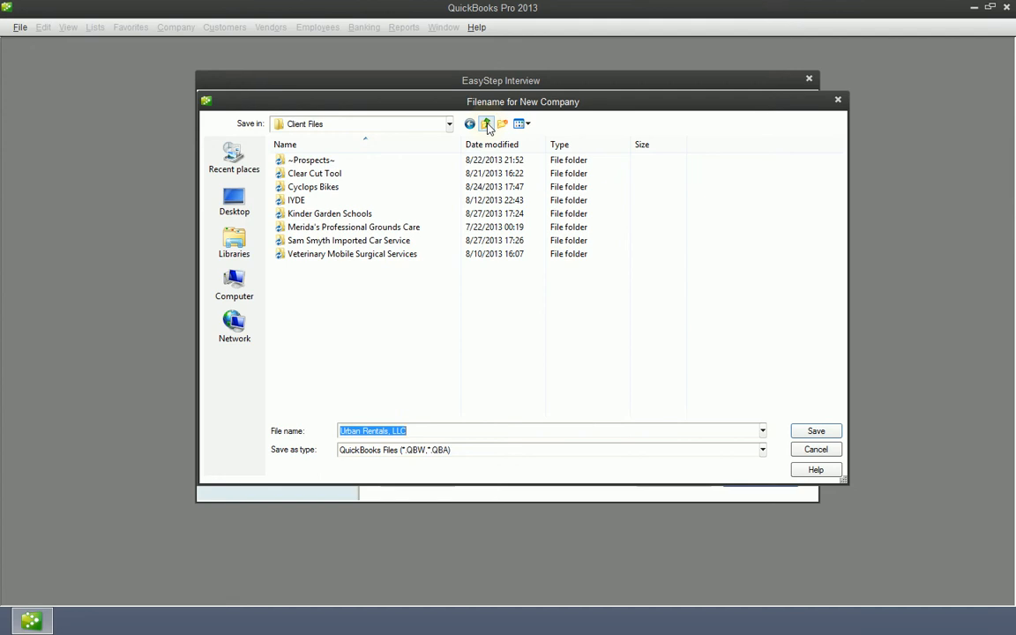
{"action": "left_click", "coordinate": [486, 124]}
{"action": "left_click", "coordinate": [486, 123]}
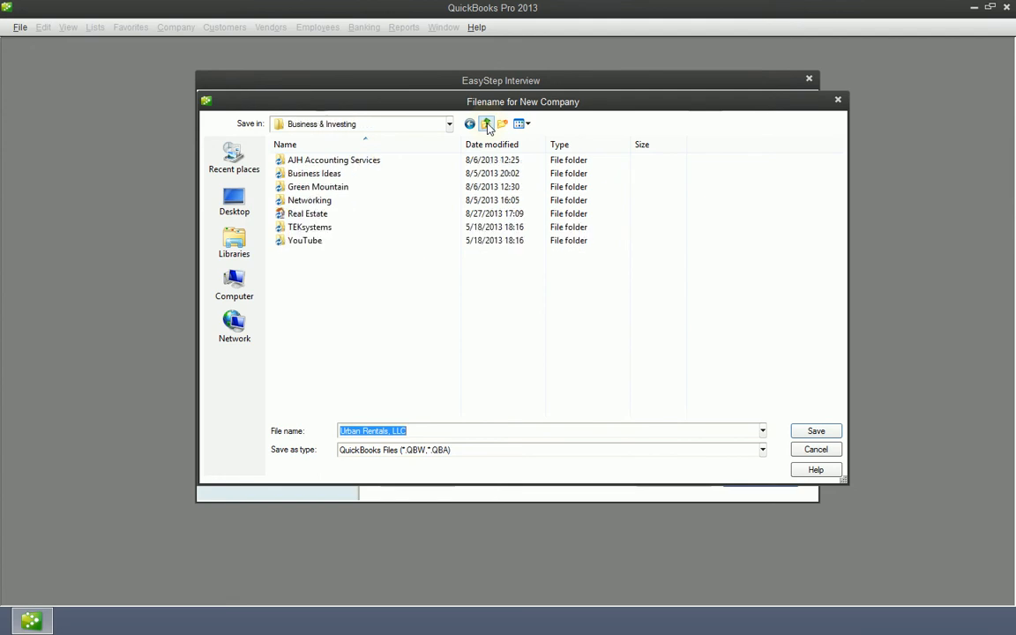
{"action": "double_click", "coordinate": [322, 242]}
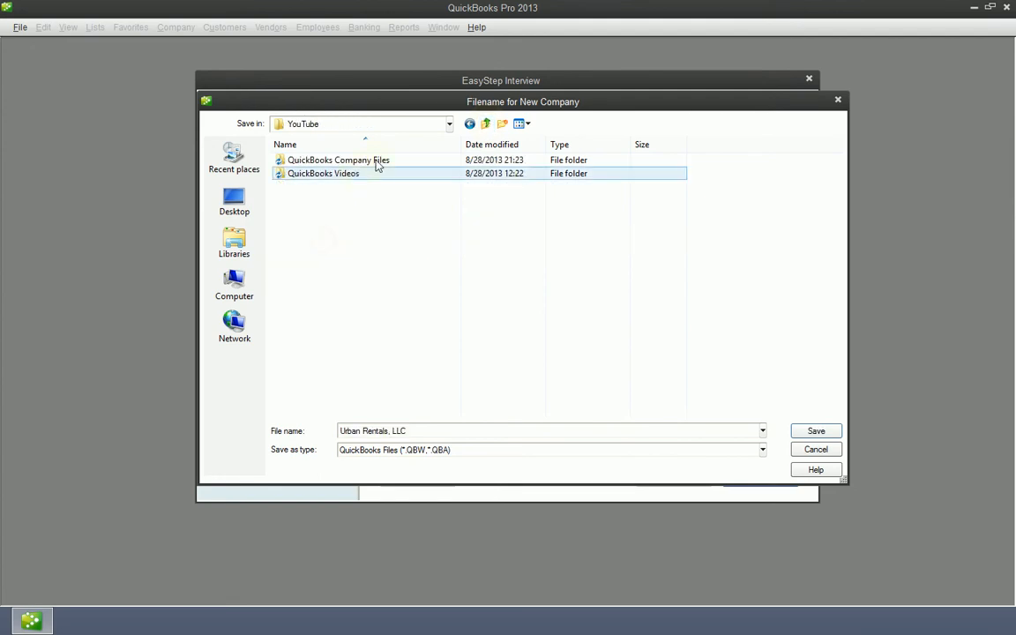
{"action": "double_click", "coordinate": [377, 165]}
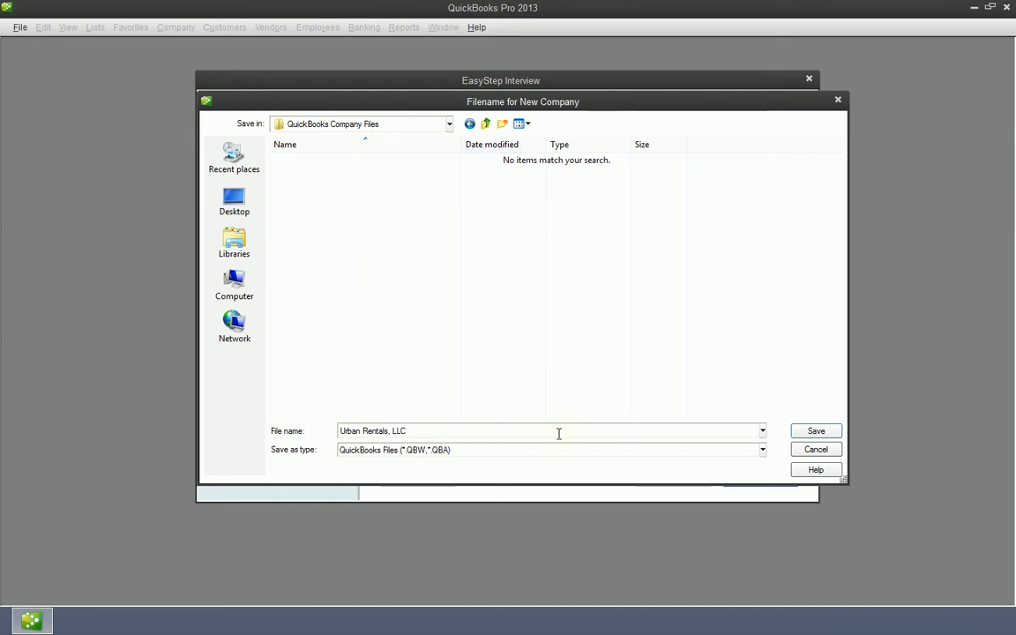
{"action": "left_click", "coordinate": [829, 433]}
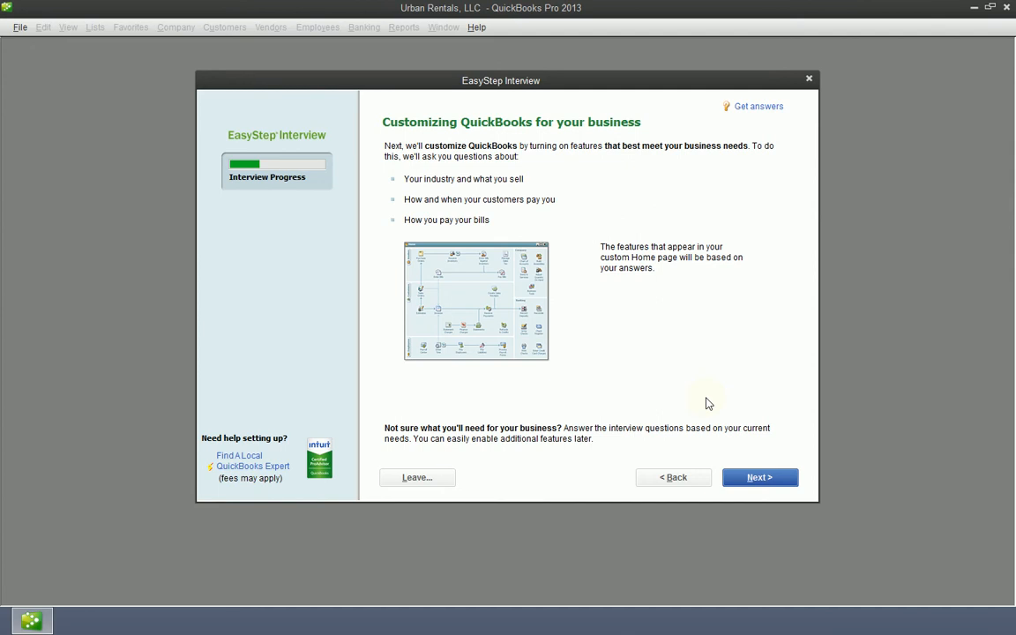
Step: Continue past the Customizing QuickBooks page to the What do you sell? questions
{"action": "left_click", "coordinate": [772, 477]}
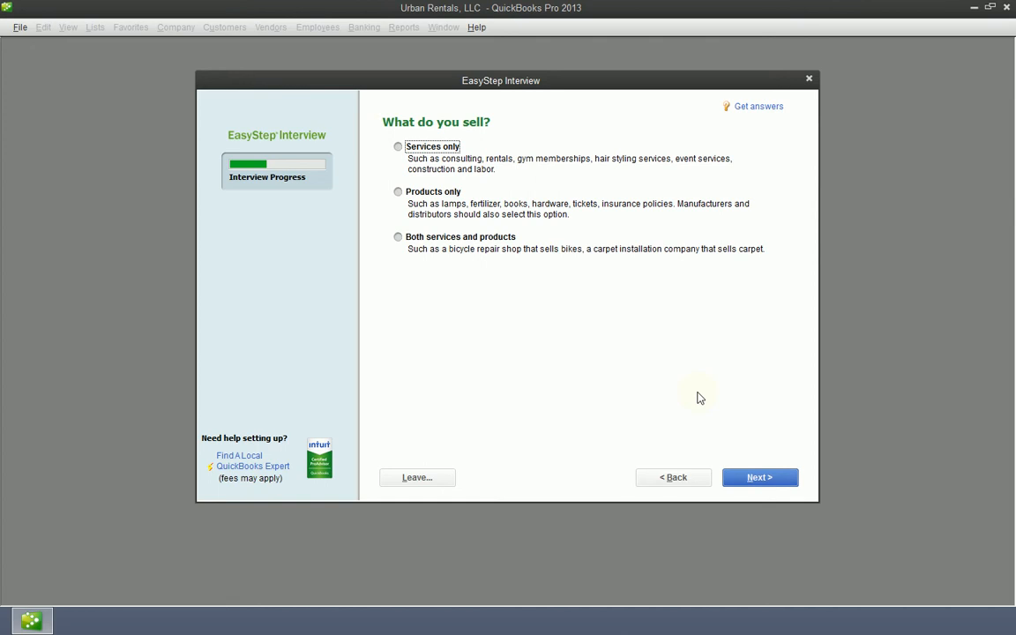
Step: Answer the What do you sell? question with Services only
{"action": "left_click", "coordinate": [404, 147]}
{"action": "left_click", "coordinate": [397, 245]}
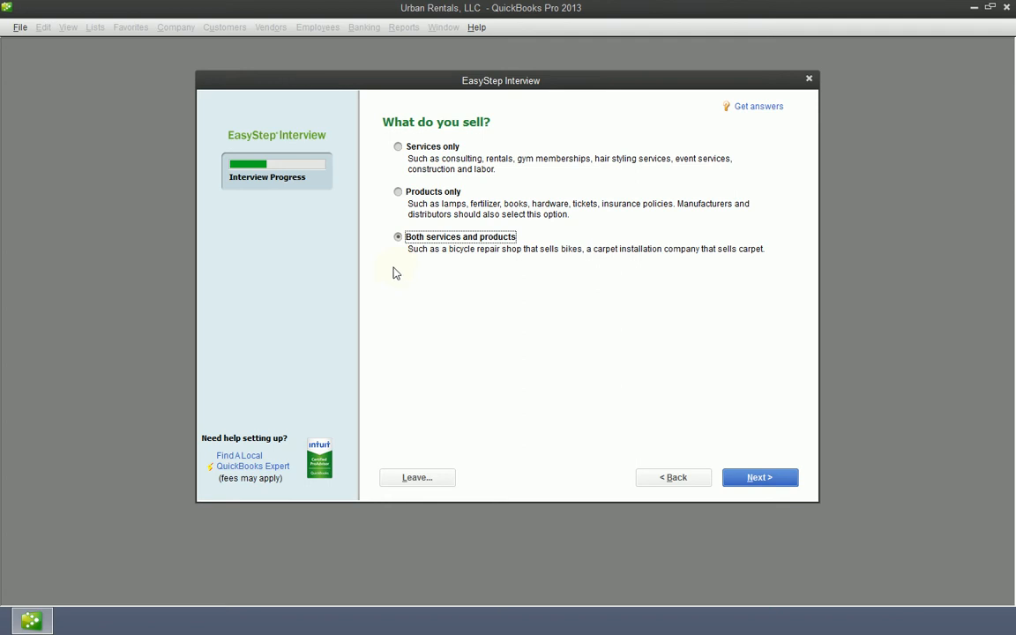
{"action": "left_click", "coordinate": [398, 194]}
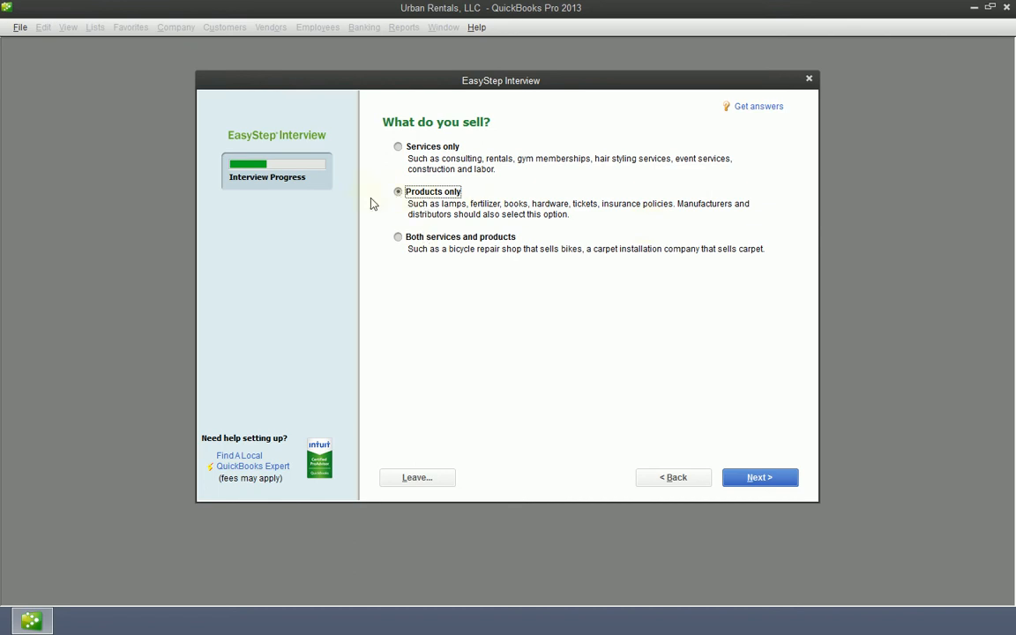
{"action": "left_click", "coordinate": [437, 236]}
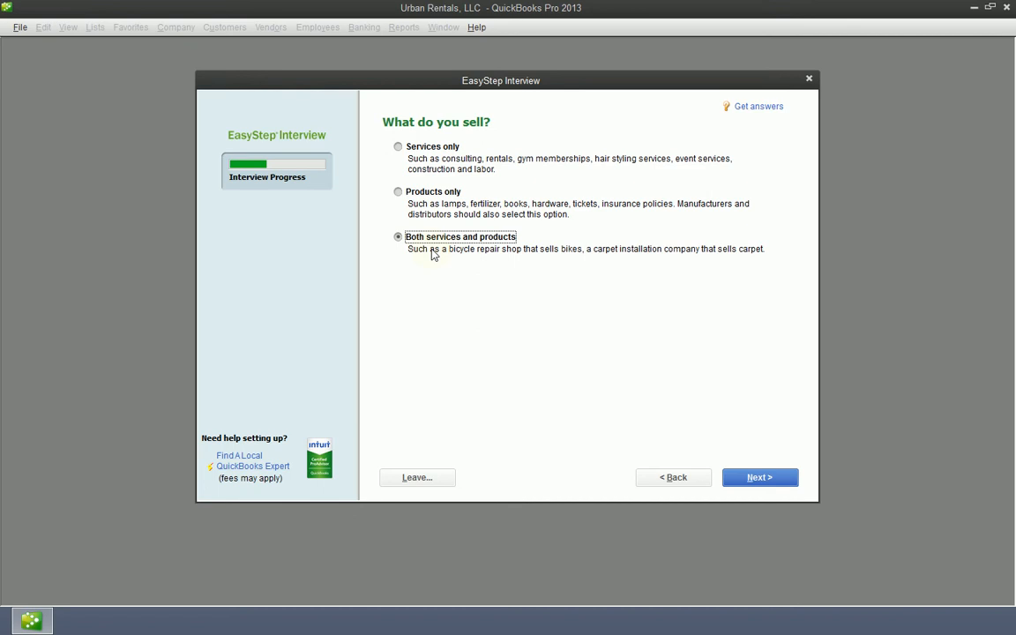
{"action": "left_click", "coordinate": [399, 148]}
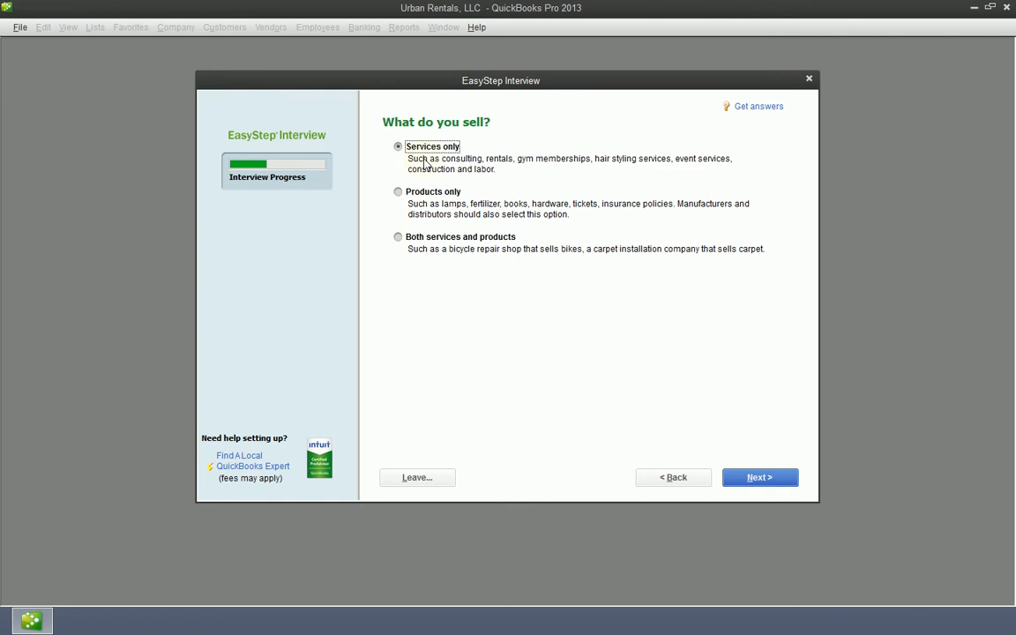
Step: Continue past the What do you sell? page to the Do you charge sales tax? question
{"action": "left_click", "coordinate": [776, 477]}
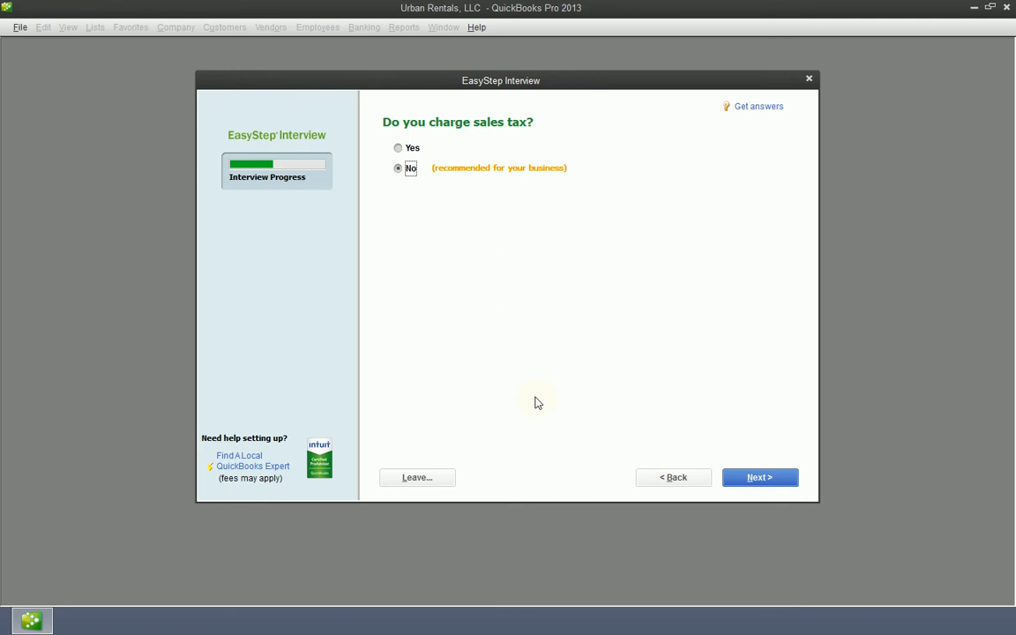
Step: Keep No for charging sales tax and move on to the estimates question
{"action": "left_click", "coordinate": [760, 477]}
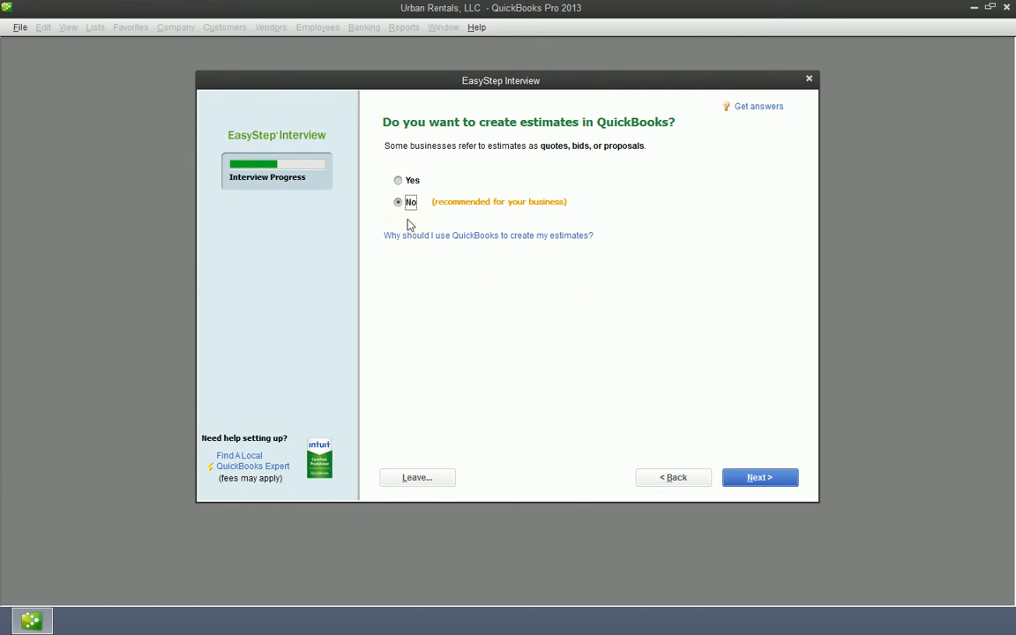
Step: Leave estimates at No (recommended) and advance to the billing statements page
{"action": "left_click", "coordinate": [764, 478]}
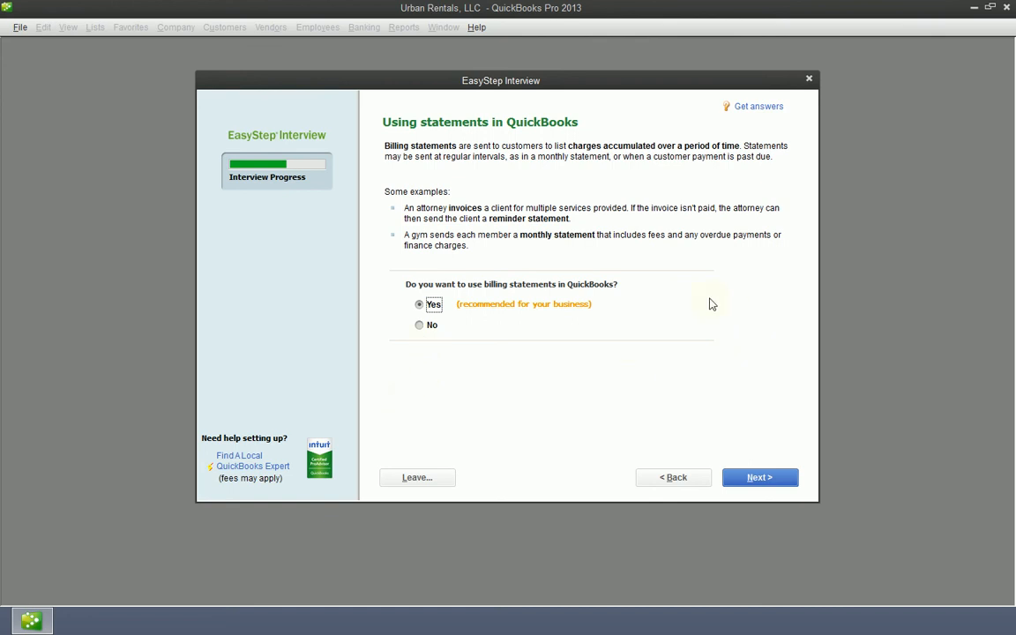
Step: Accept Yes for billing statements and advance to the Using invoices page
{"action": "left_click", "coordinate": [781, 477]}
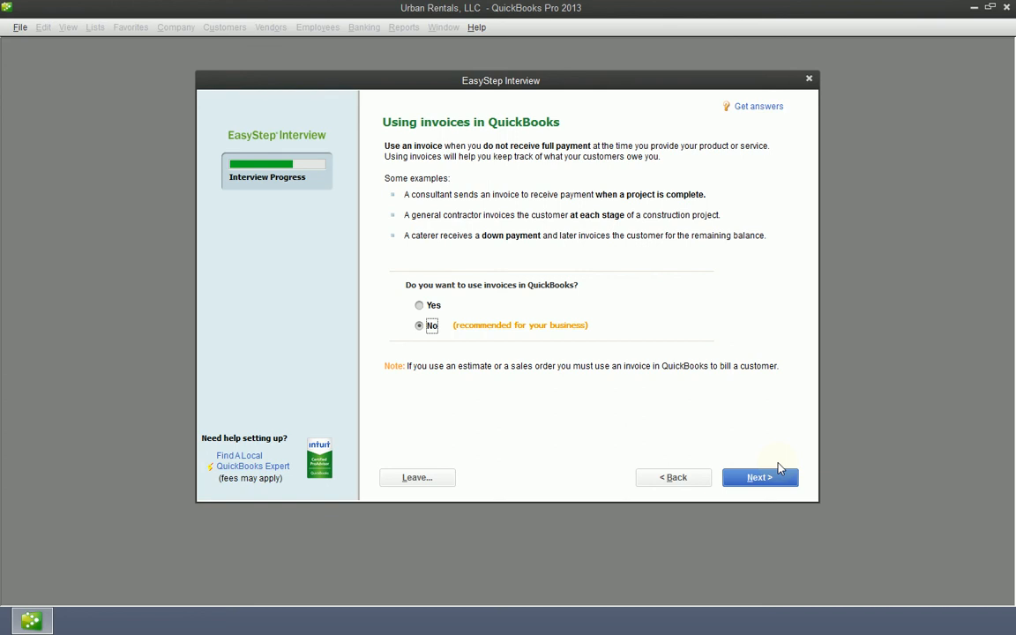
Step: Answer Yes to using invoices and advance to the progress invoicing question
{"action": "left_click", "coordinate": [421, 306]}
{"action": "left_click", "coordinate": [770, 478]}
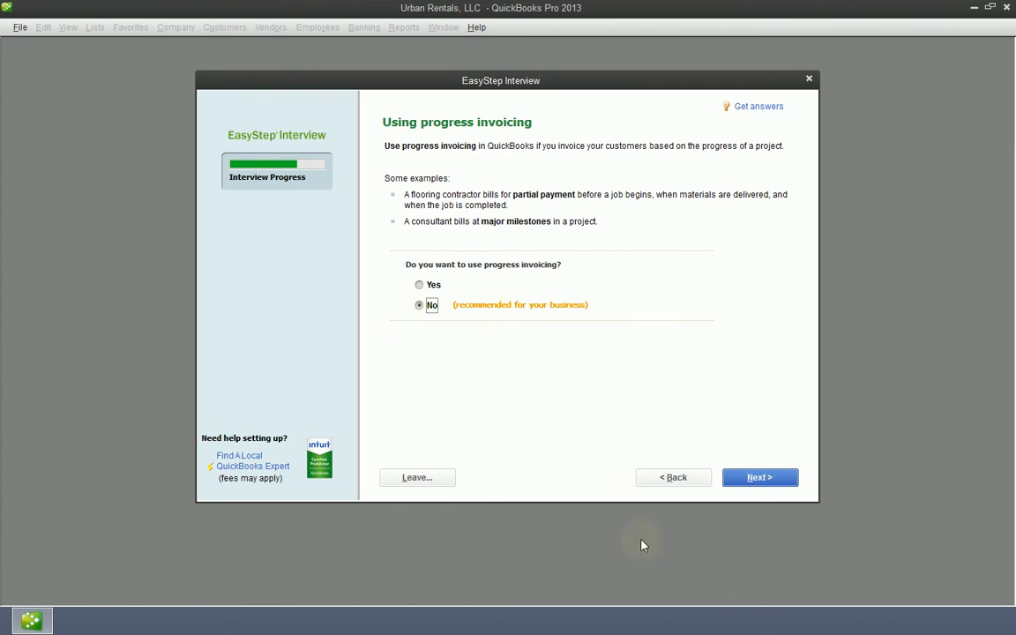
Step: Leave progress invoicing at No and advance to Managing bills you owe
{"action": "left_click", "coordinate": [777, 482]}
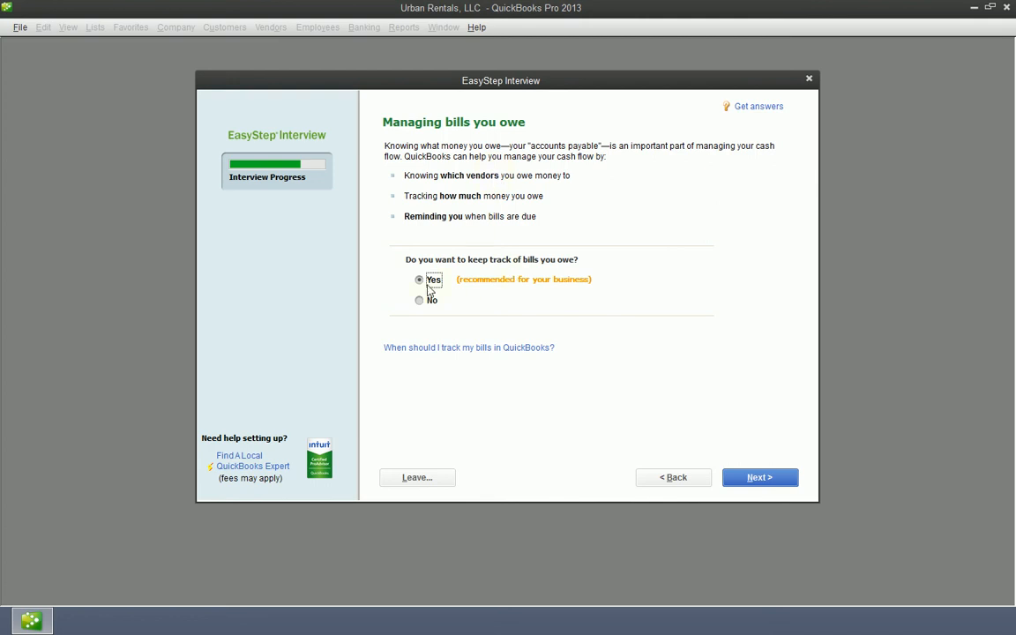
Step: Keep tracking bills at Yes and advance to the Tracking time question
{"action": "left_click", "coordinate": [761, 476]}
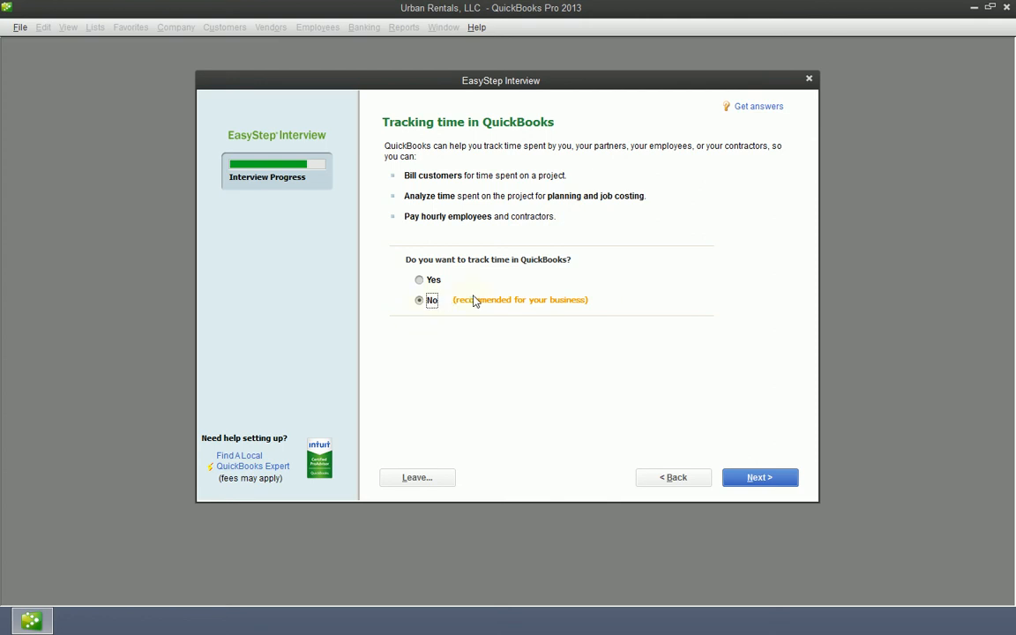
Step: Leave time tracking at No and advance to the Do you have employees? page
{"action": "left_click", "coordinate": [764, 479]}
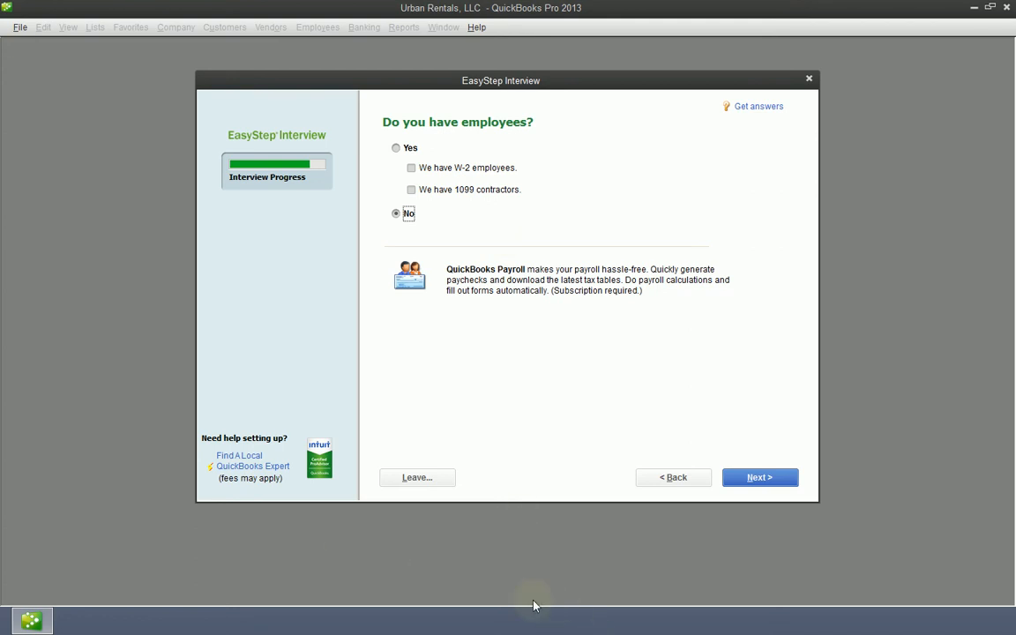
Step: Answer Yes to employees, checking only We have 1099 contractors and leaving W-2 employees unchecked
{"action": "left_click", "coordinate": [397, 149]}
{"action": "left_click", "coordinate": [411, 190]}
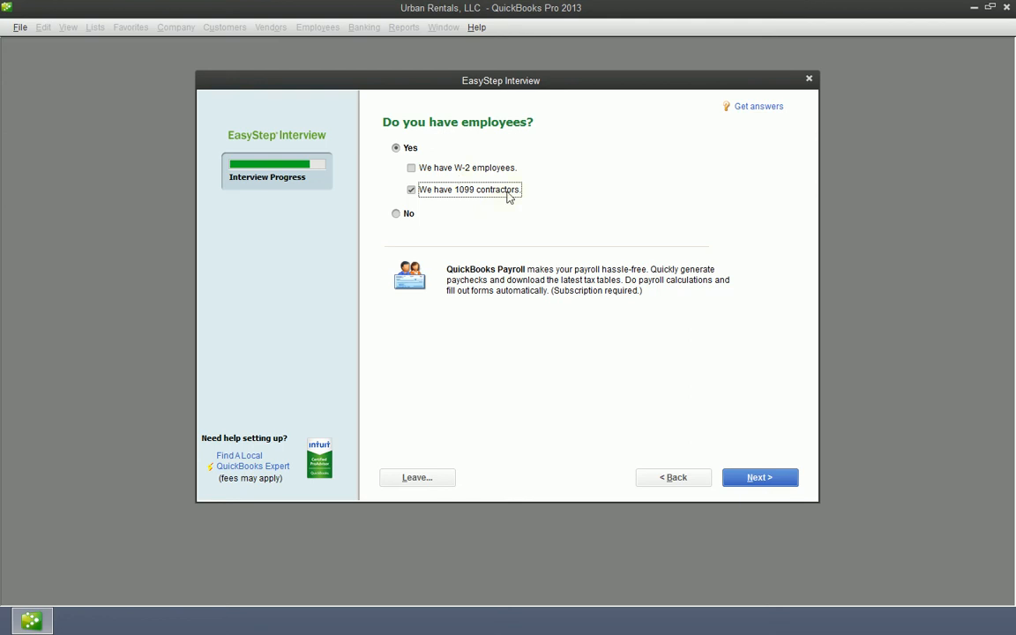
{"action": "left_click", "coordinate": [410, 170]}
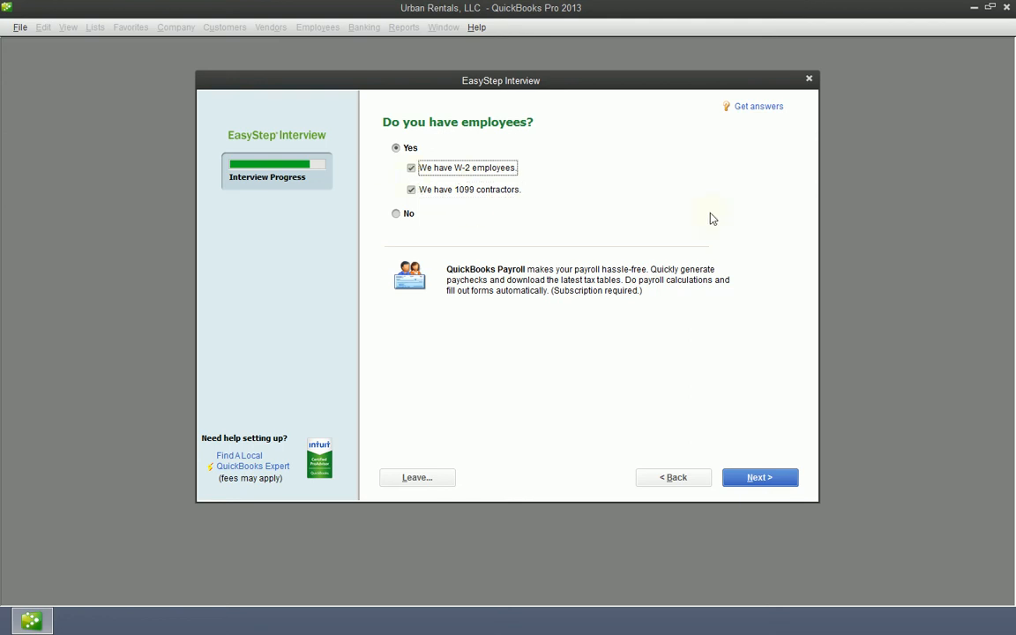
{"action": "left_click", "coordinate": [397, 214]}
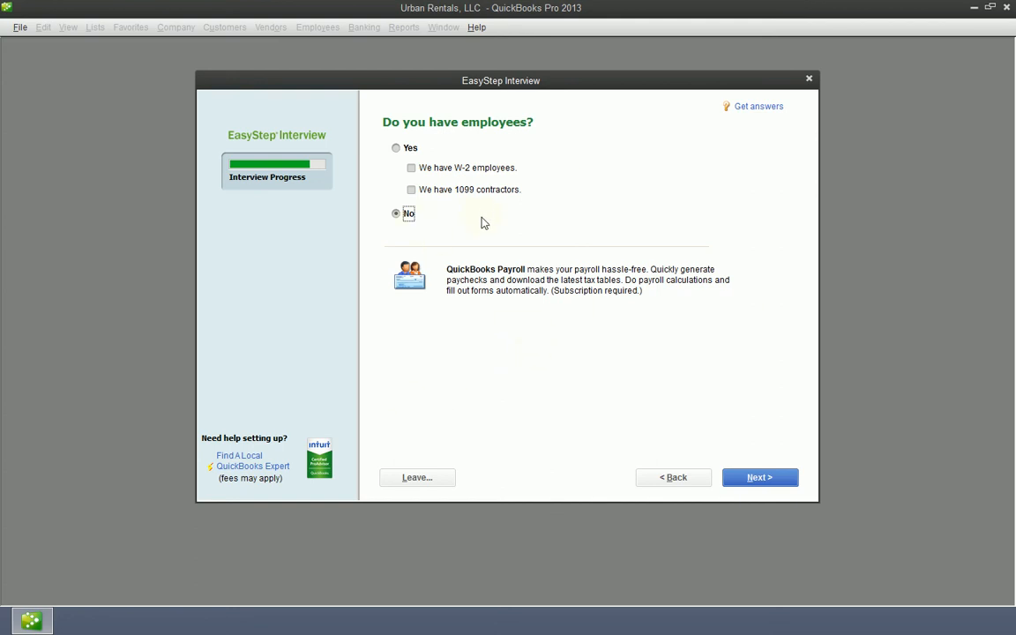
{"action": "left_click", "coordinate": [412, 190]}
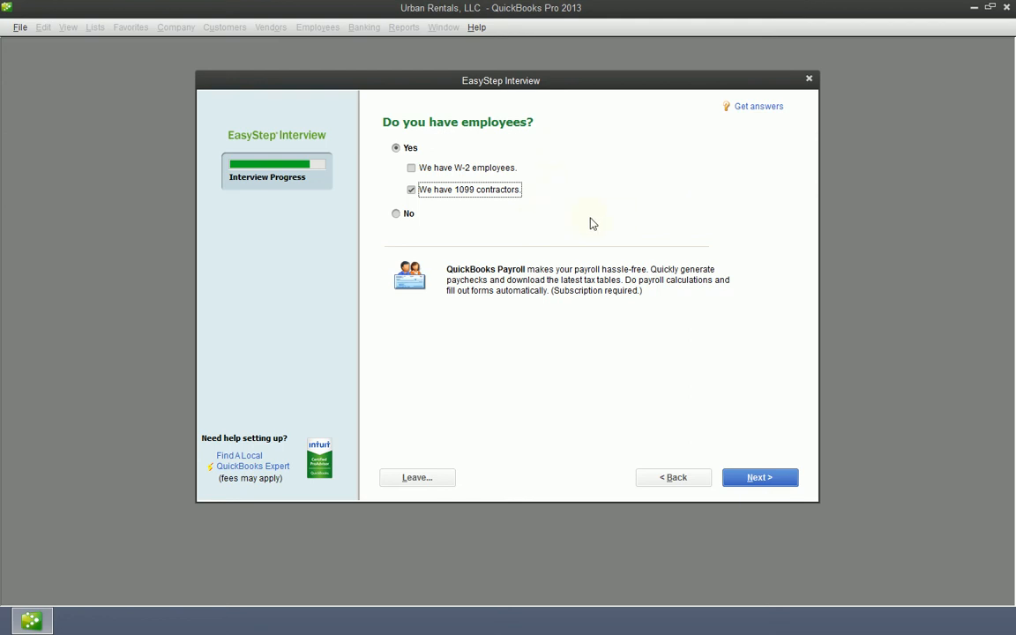
Step: Switch the employees answer to No and advance to Using accounts in QuickBooks
{"action": "left_click", "coordinate": [407, 215]}
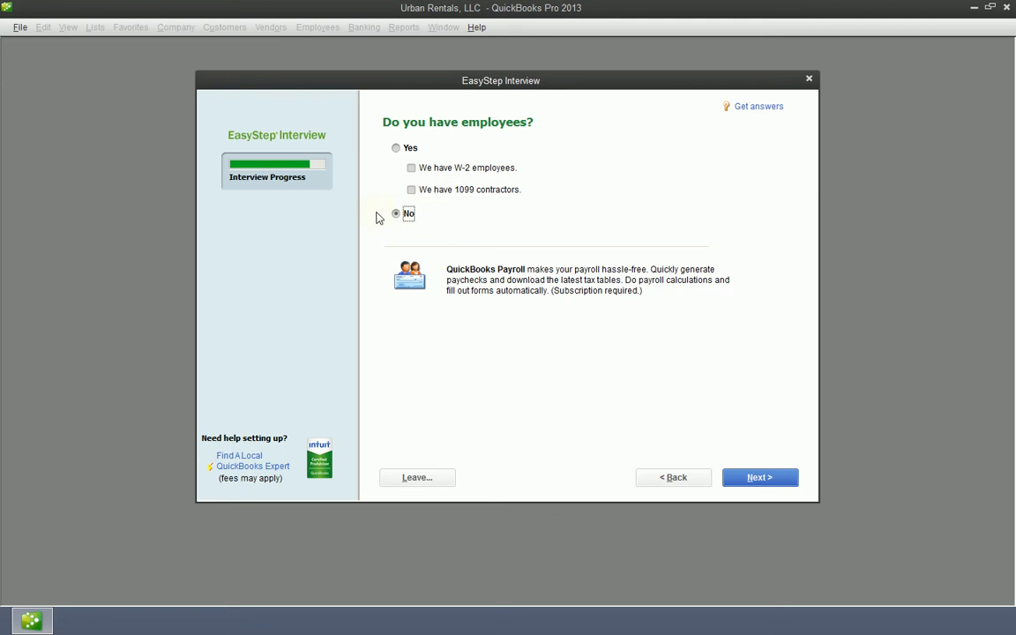
{"action": "left_click", "coordinate": [773, 477]}
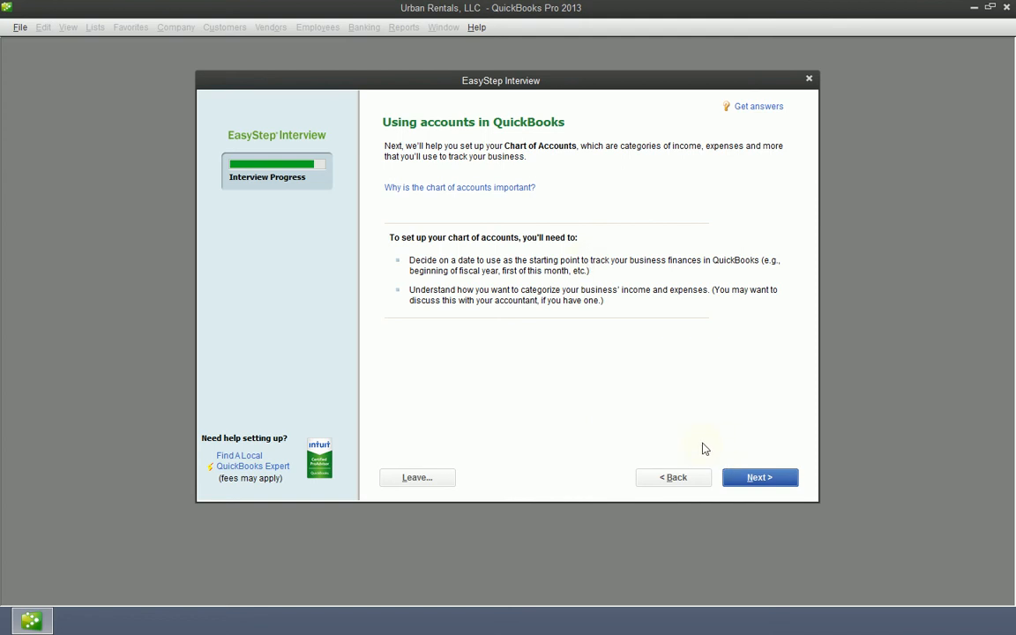
Step: Move past the 'Using accounts in QuickBooks' page to the start-date page
{"action": "left_click", "coordinate": [762, 478]}
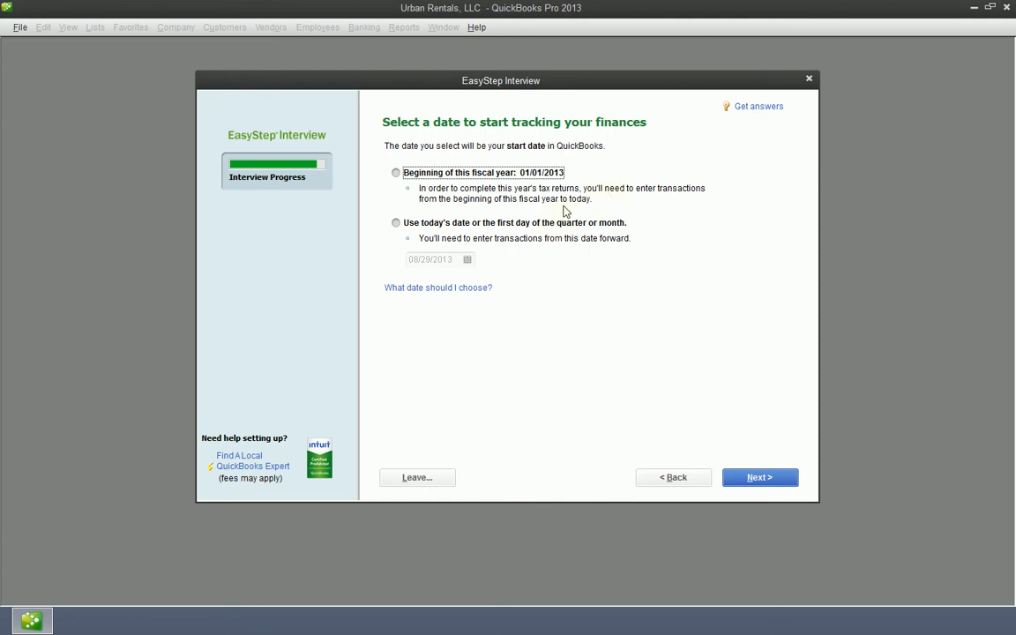
Step: Try the custom start date option, entering 01/01/2013 and then 01/01/2012
{"action": "left_click", "coordinate": [406, 177]}
{"action": "left_click", "coordinate": [396, 222]}
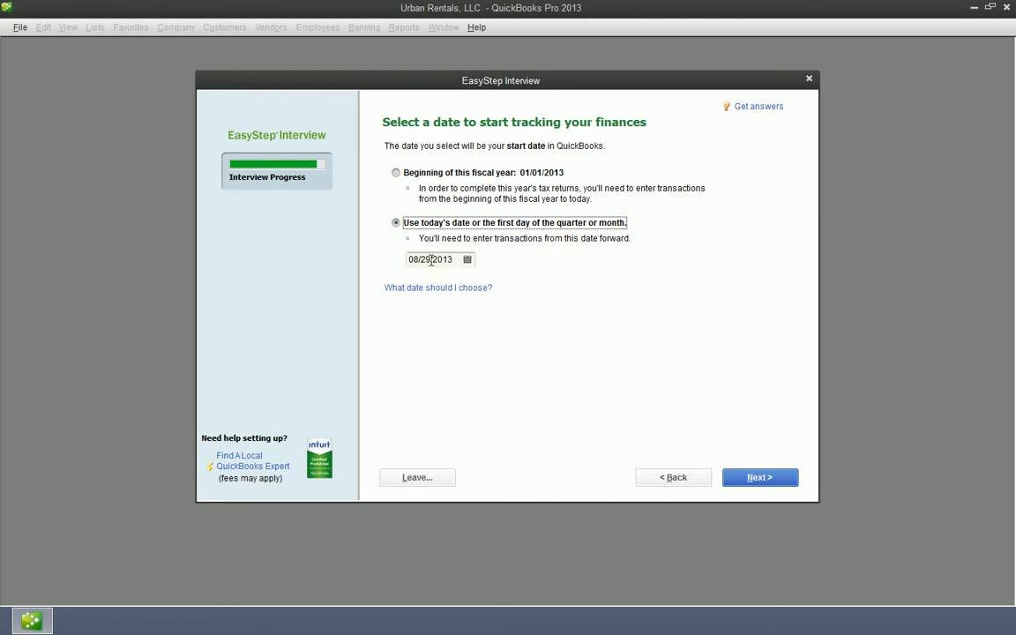
{"action": "left_click", "coordinate": [396, 172]}
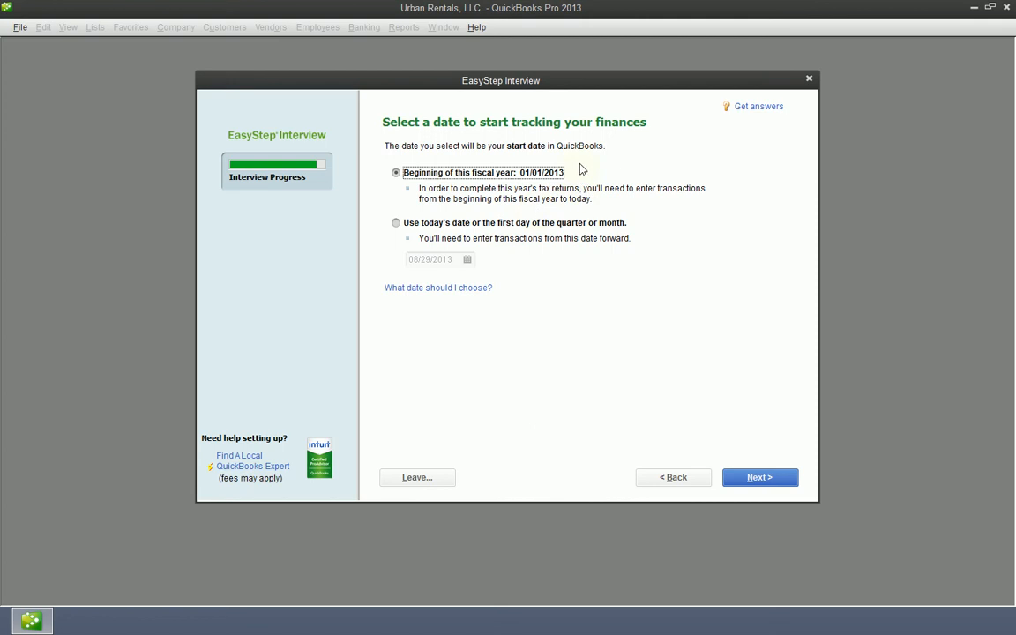
{"action": "left_click", "coordinate": [394, 223]}
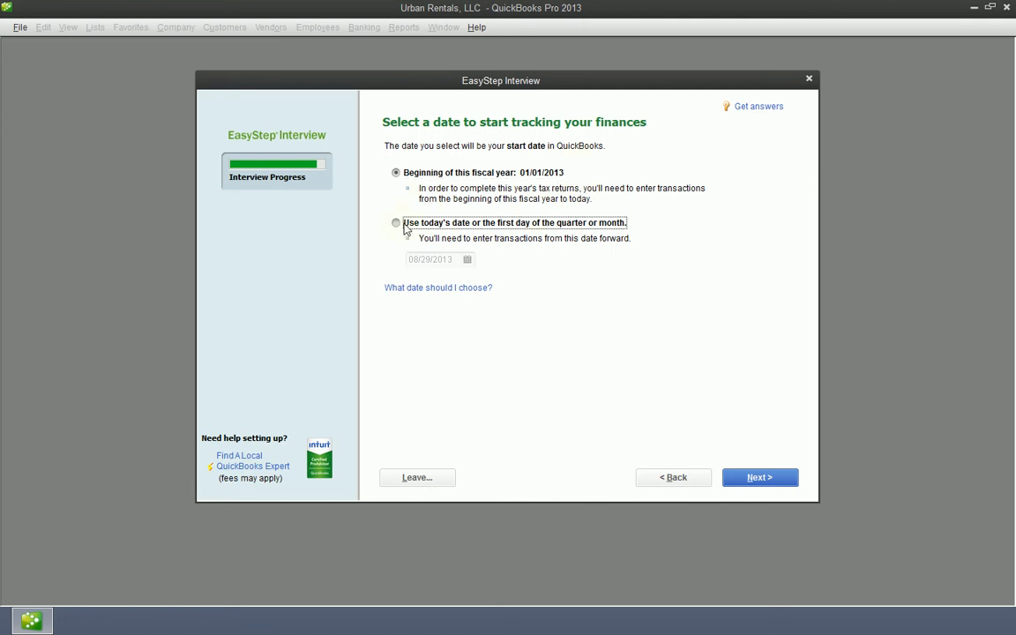
{"action": "left_click", "coordinate": [466, 260]}
{"action": "left_click", "coordinate": [395, 261]}
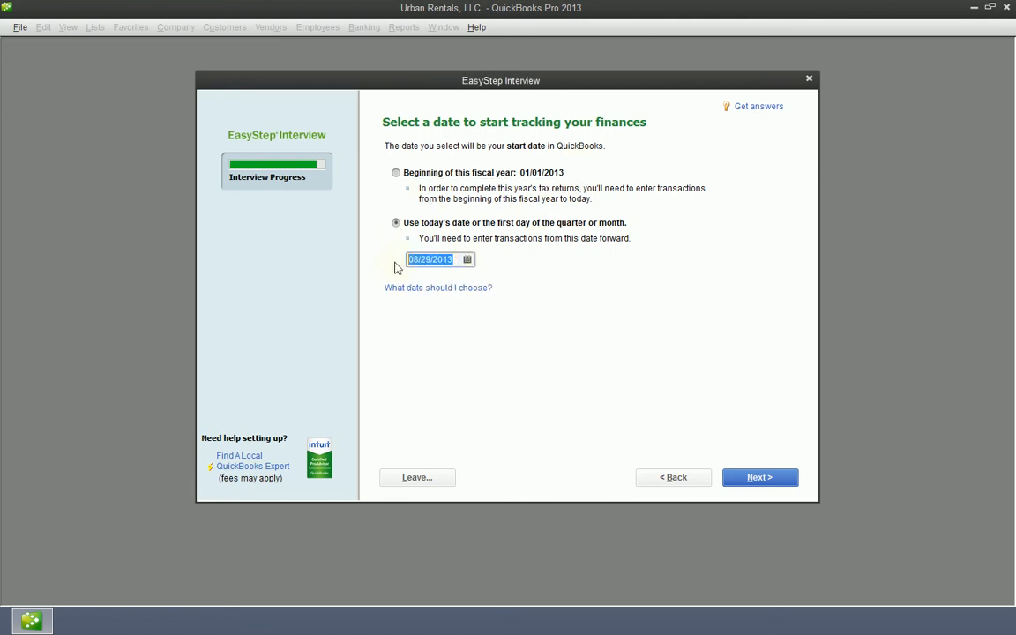
{"action": "type", "text": "1.1.2013"}
{"action": "key", "text": "Tab"}
{"action": "key", "text": "shift+Tab"}
{"action": "type", "text": "1.1.2012"}
{"action": "key", "text": "Tab"}
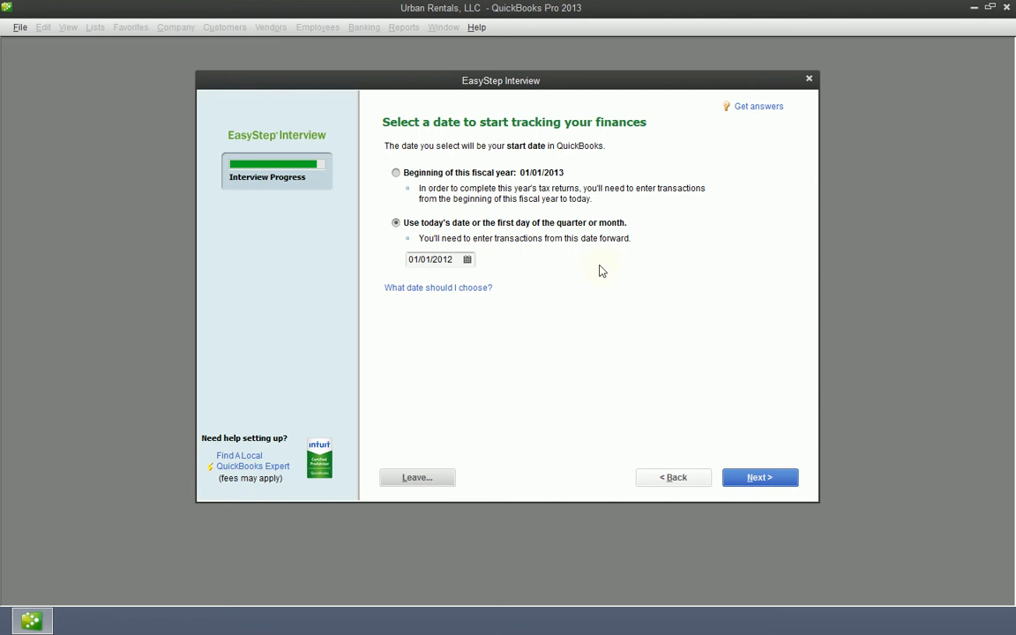
Step: Change the custom date to 07/01/2013, then settle on the fiscal-year start 01/01/2013 and continue
{"action": "left_click", "coordinate": [457, 261]}
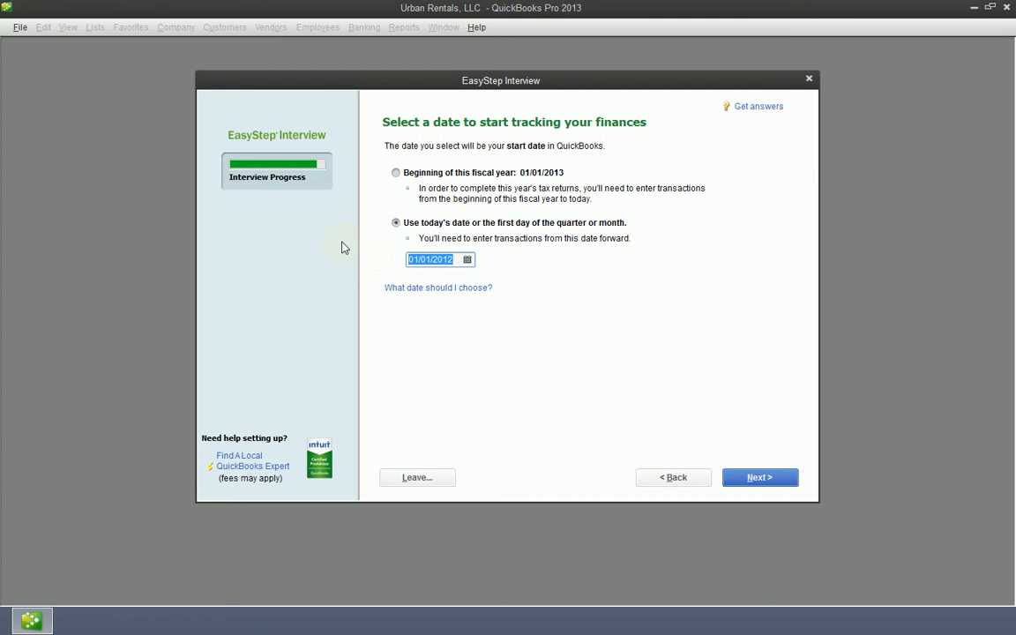
{"action": "type", "text": "7.11"}
{"action": "key", "text": "Tab"}
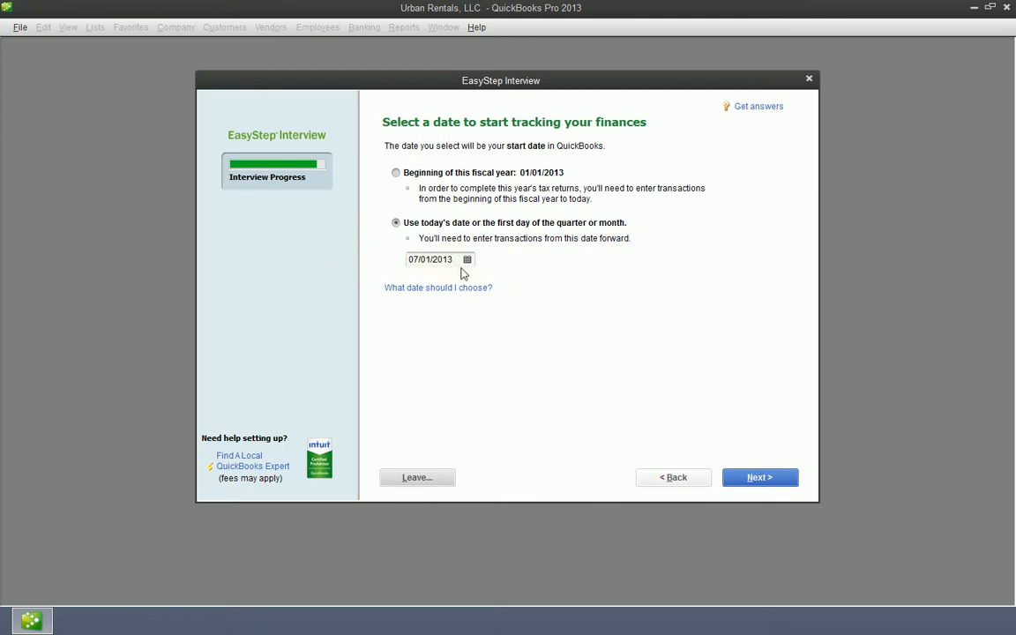
{"action": "left_click", "coordinate": [396, 173]}
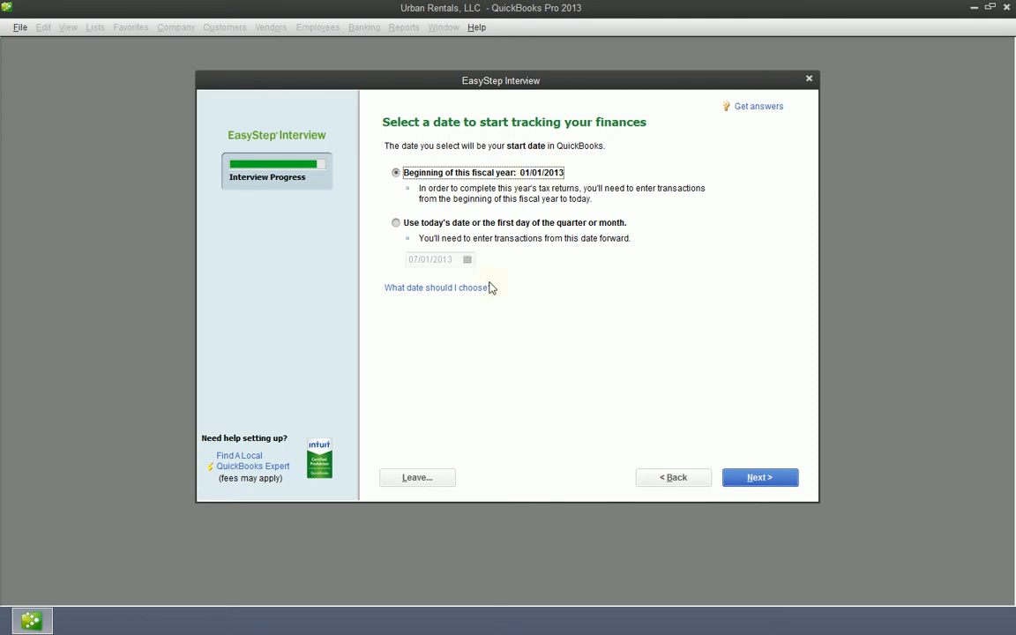
{"action": "left_click", "coordinate": [756, 476]}
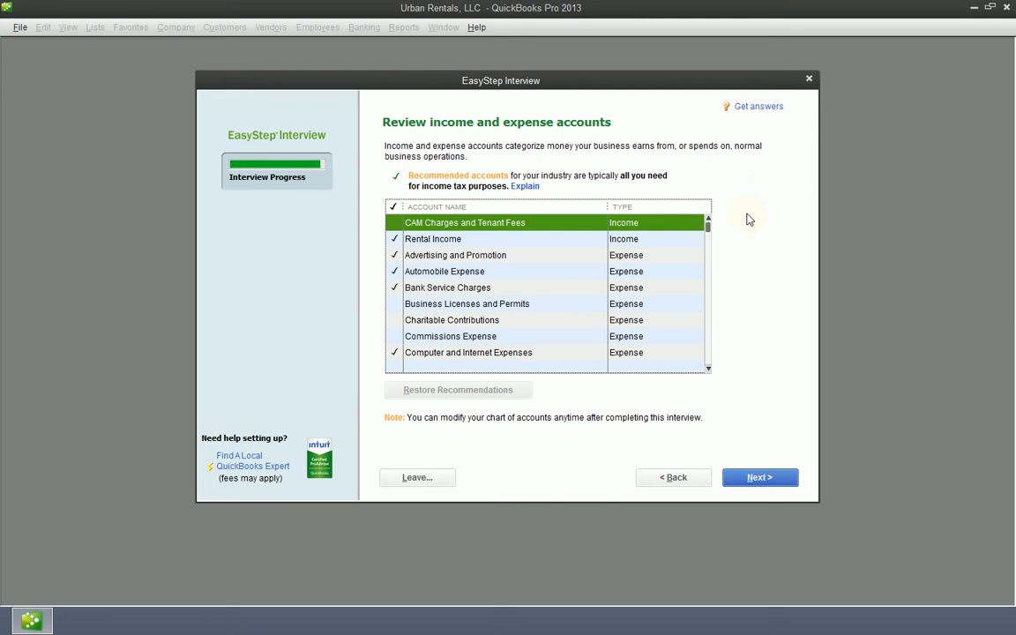
Step: Review the recommended accounts, toggling CAM Charges and Tenant Fees on and back off
{"action": "scroll", "coordinate": [628, 327], "scroll_direction": "down", "scroll_amount": 7}
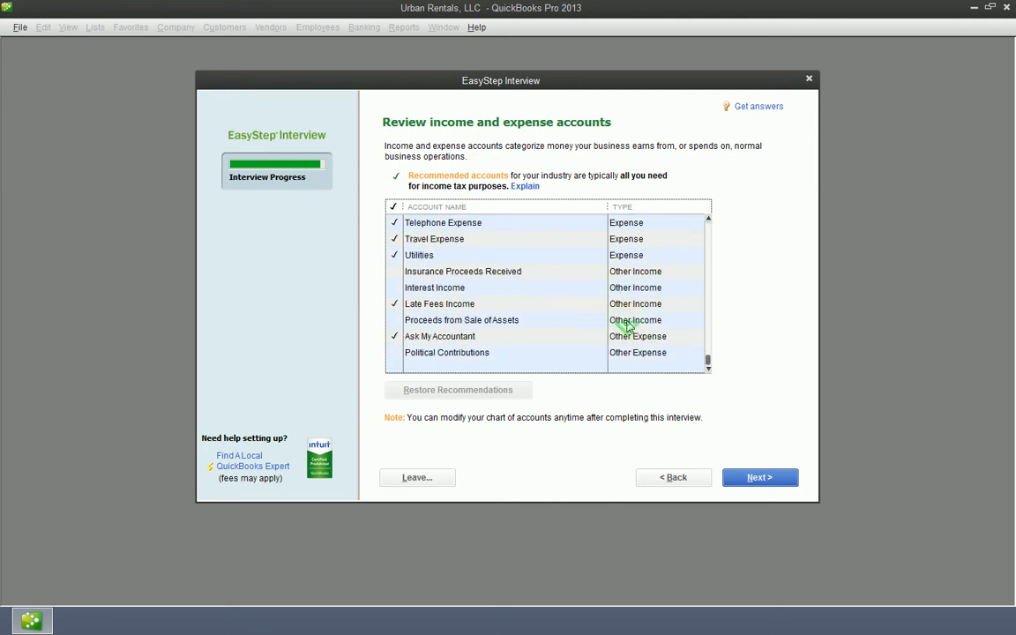
{"action": "scroll", "coordinate": [629, 326], "scroll_direction": "up", "scroll_amount": 8}
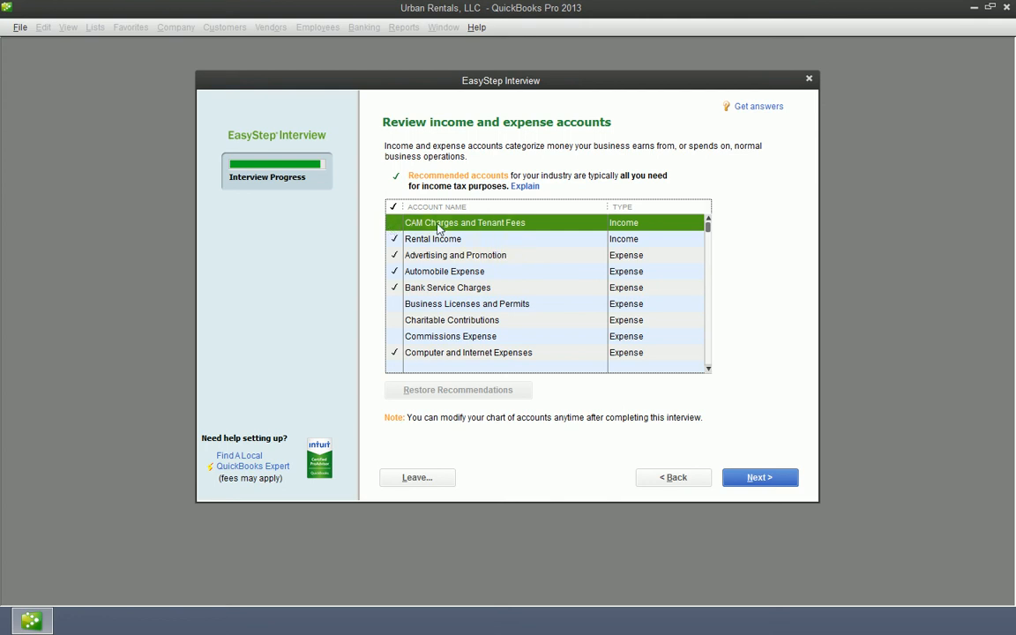
{"action": "left_click", "coordinate": [396, 225]}
{"action": "left_click", "coordinate": [393, 223]}
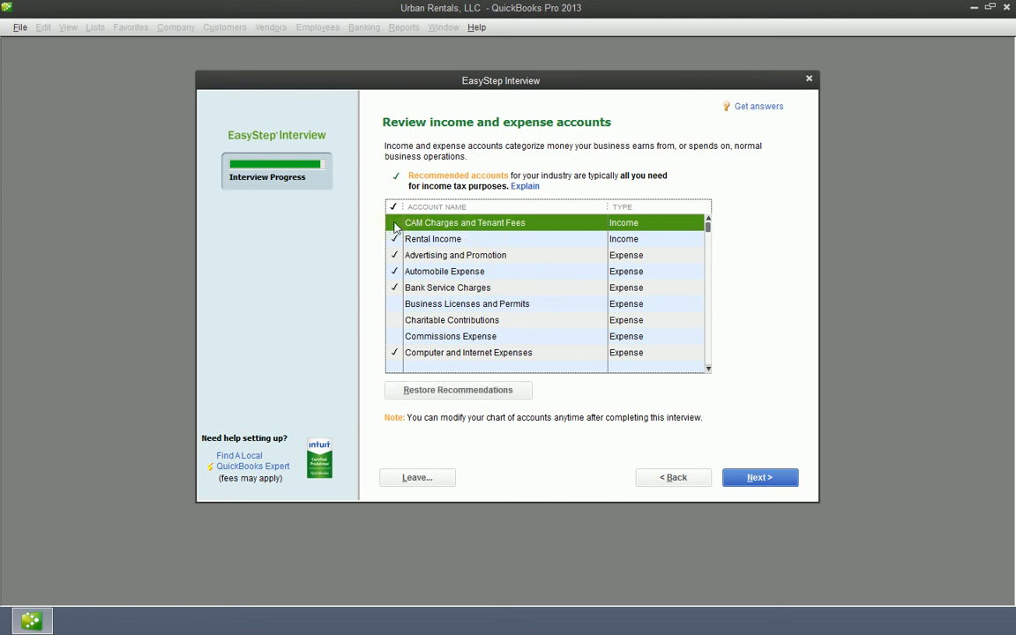
Step: Scroll through the list, viewing Ask My Accountant and CAM Charges, and accept the accounts unchanged
{"action": "scroll", "coordinate": [507, 333], "scroll_direction": "down", "scroll_amount": 1}
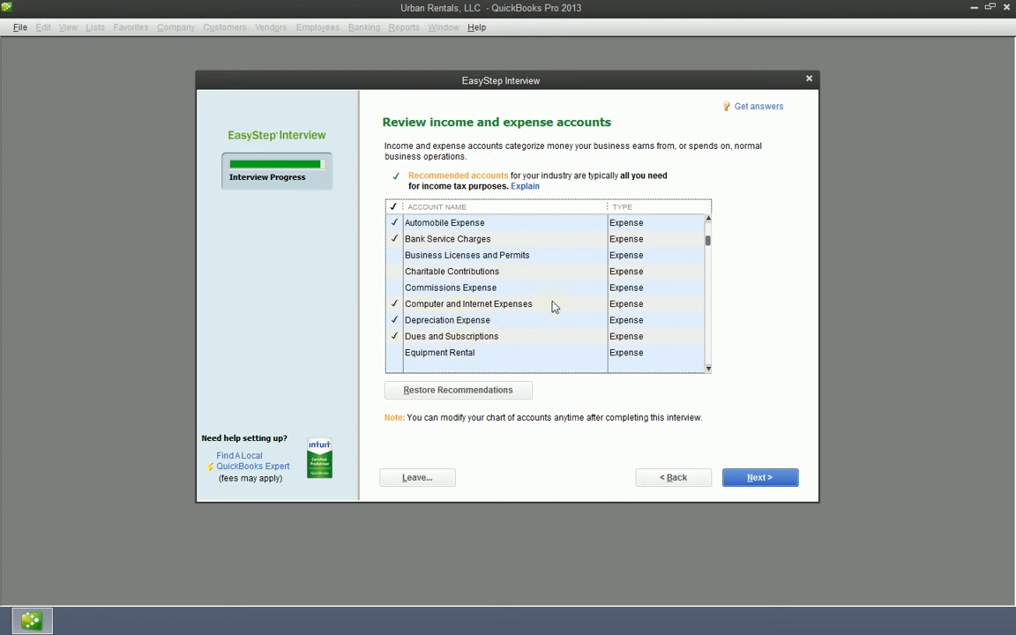
{"action": "scroll", "coordinate": [529, 322], "scroll_direction": "down", "scroll_amount": 1}
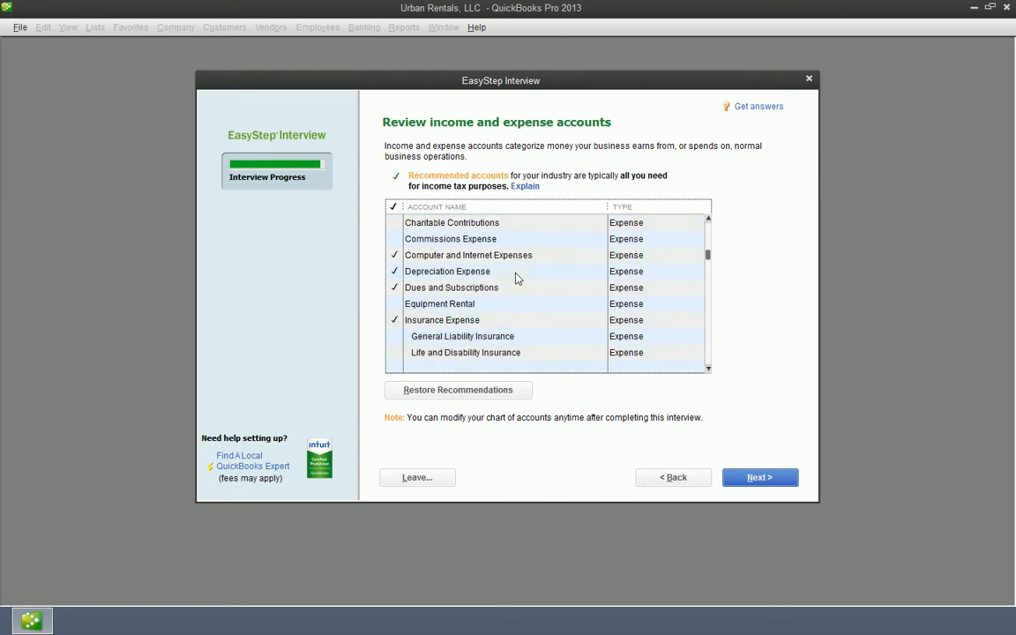
{"action": "scroll", "coordinate": [547, 309], "scroll_direction": "down", "scroll_amount": 1}
{"action": "scroll", "coordinate": [578, 342], "scroll_direction": "down", "scroll_amount": 3}
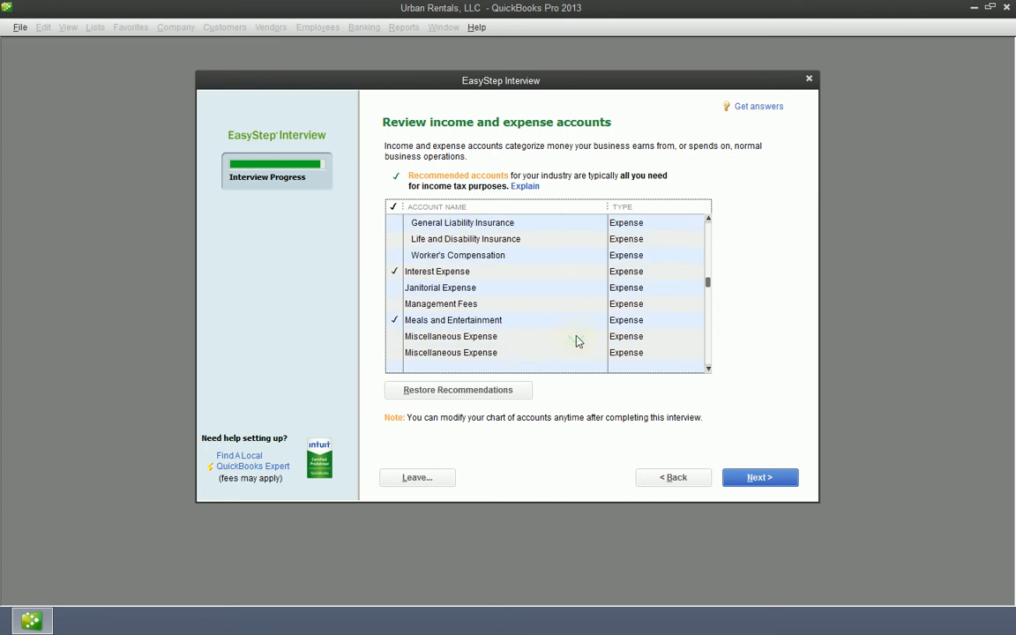
{"action": "scroll", "coordinate": [512, 344], "scroll_direction": "down", "scroll_amount": 4}
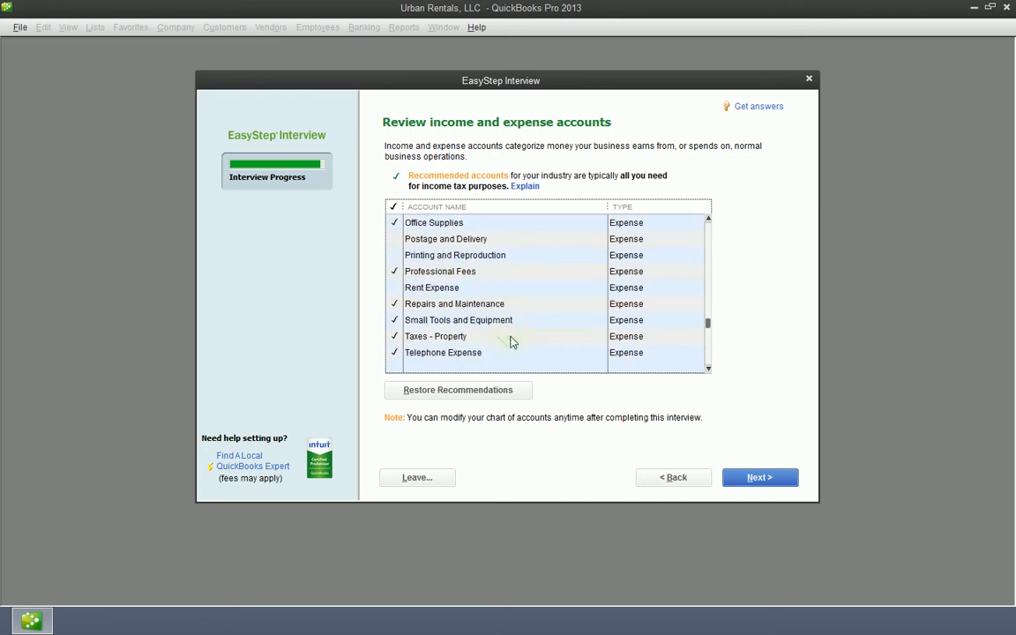
{"action": "scroll", "coordinate": [494, 335], "scroll_direction": "down", "scroll_amount": 1}
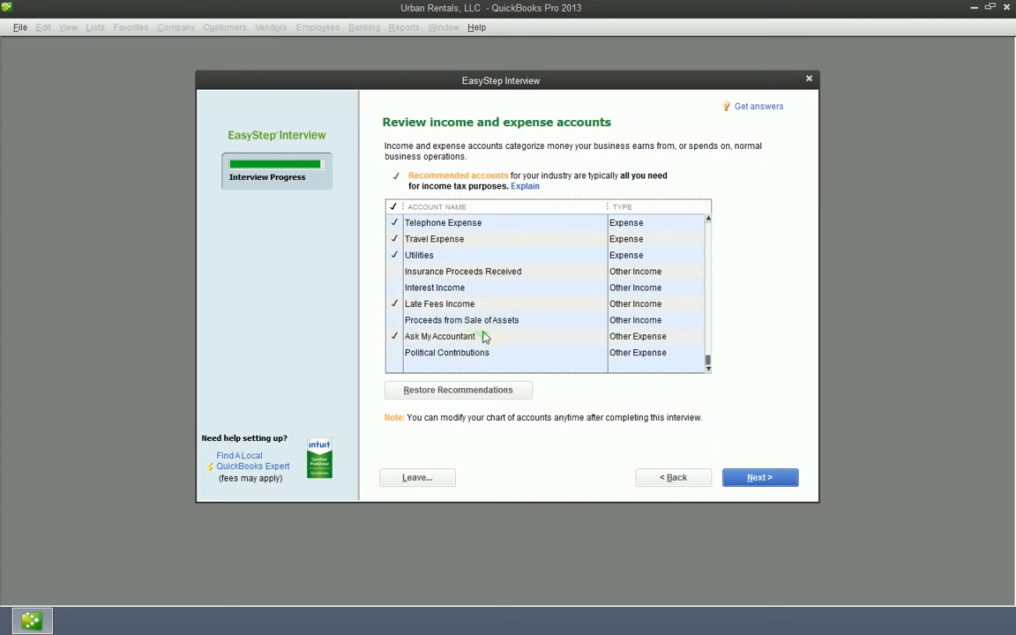
{"action": "scroll", "coordinate": [530, 339], "scroll_direction": "up", "scroll_amount": 2}
{"action": "scroll", "coordinate": [564, 335], "scroll_direction": "down", "scroll_amount": 2}
{"action": "left_click", "coordinate": [425, 339]}
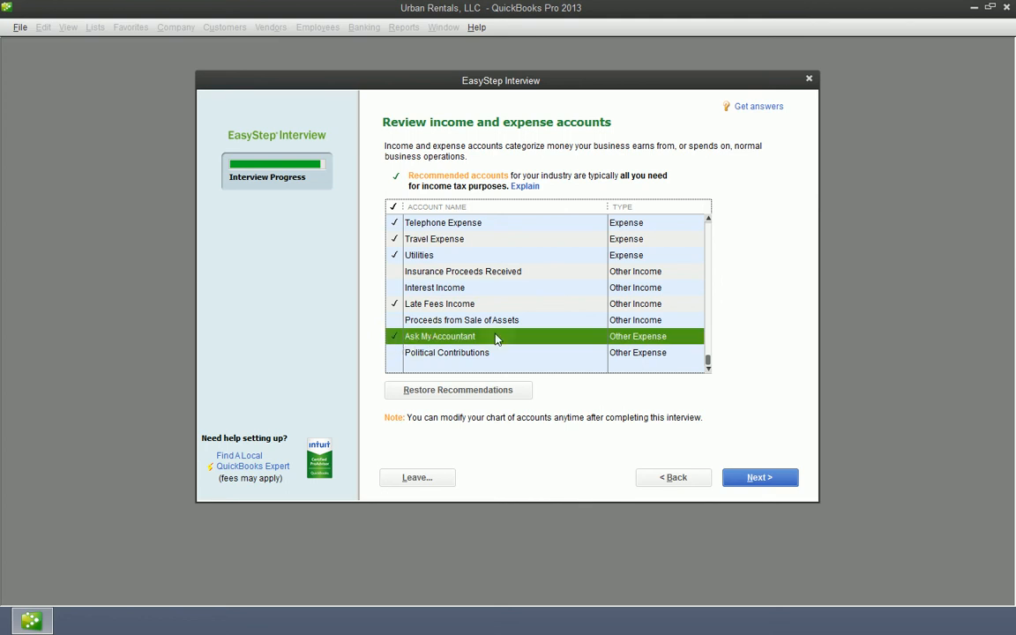
{"action": "scroll", "coordinate": [527, 329], "scroll_direction": "up", "scroll_amount": 9}
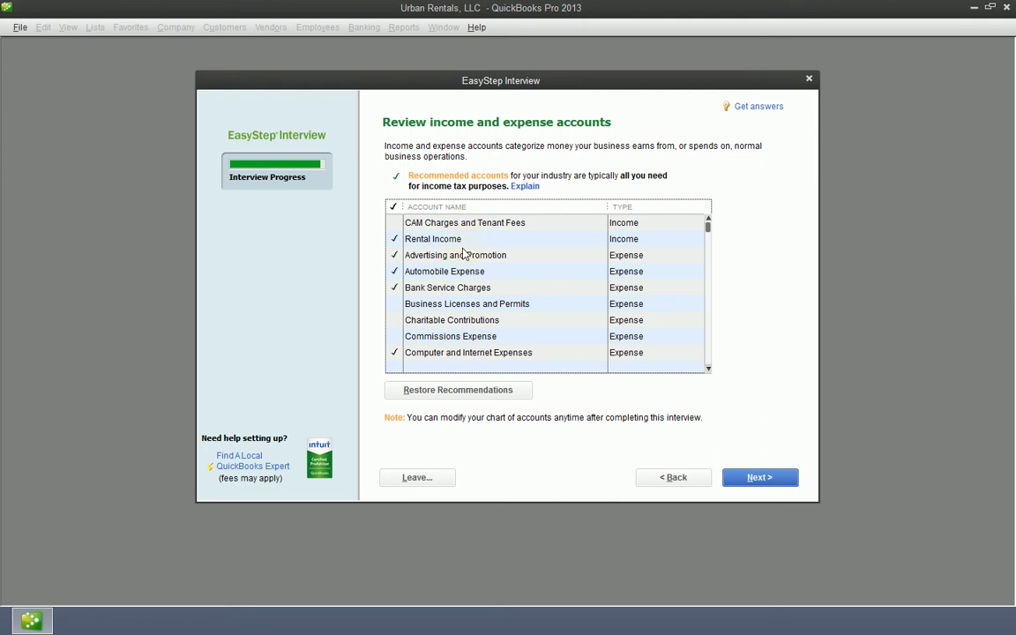
{"action": "left_click", "coordinate": [410, 222]}
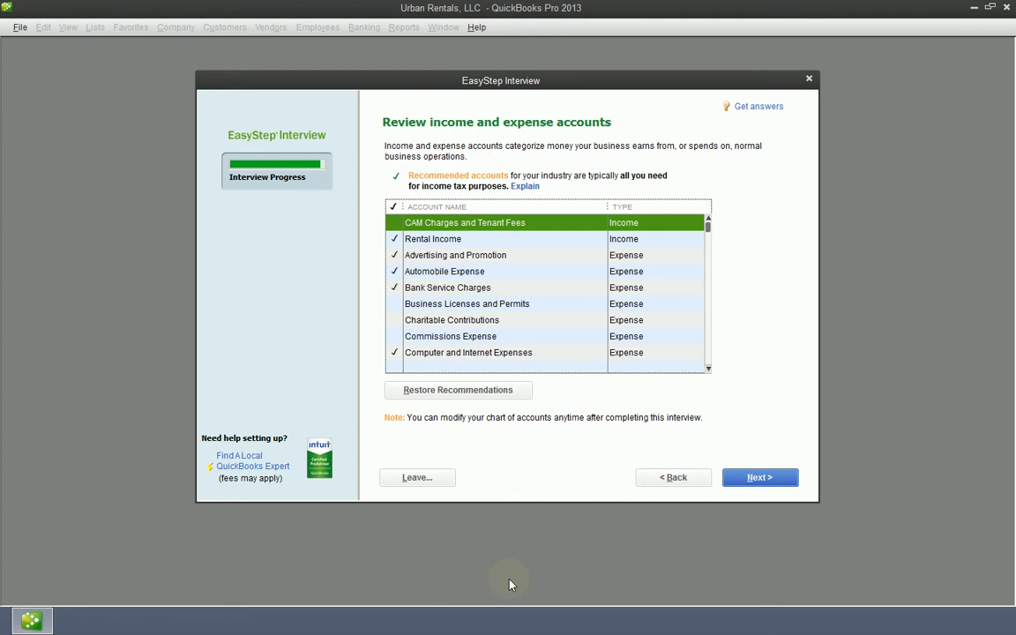
{"action": "left_click", "coordinate": [755, 474]}
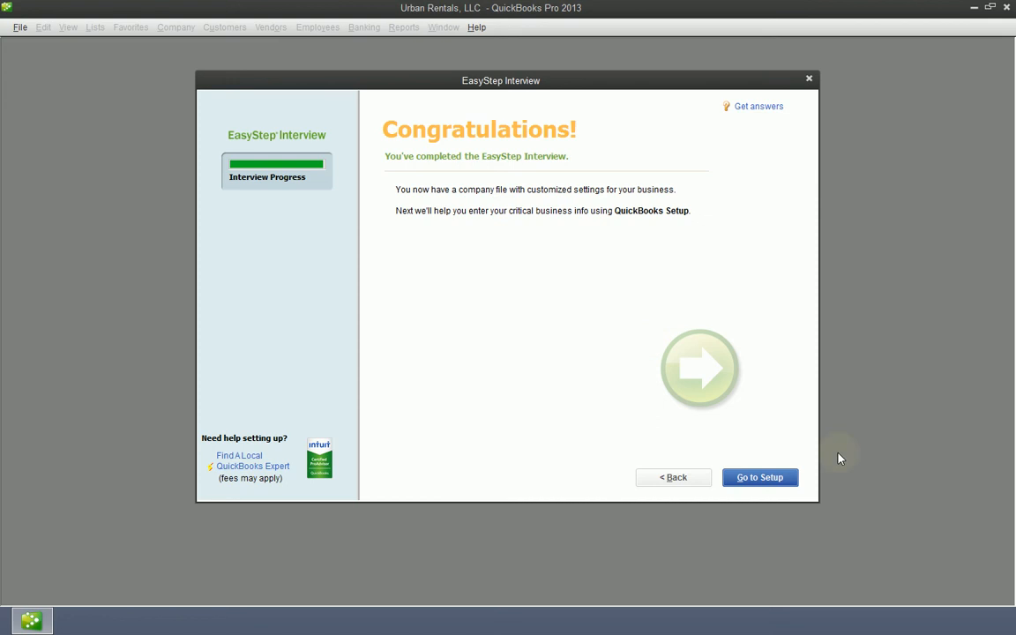
Step: Leave the Congratulations page with Go to Setup
{"action": "left_click", "coordinate": [760, 478]}
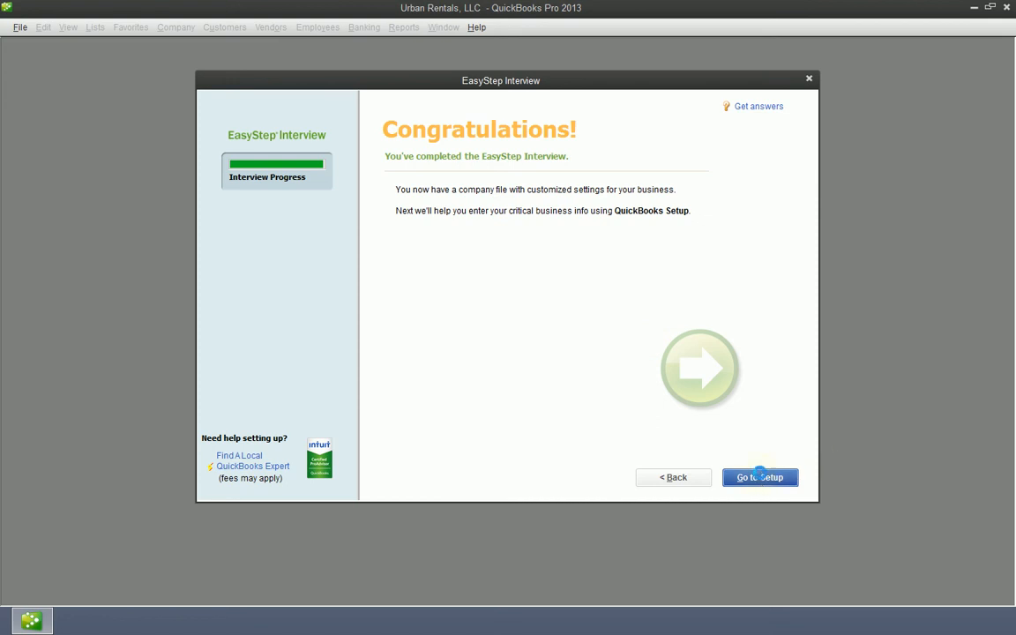